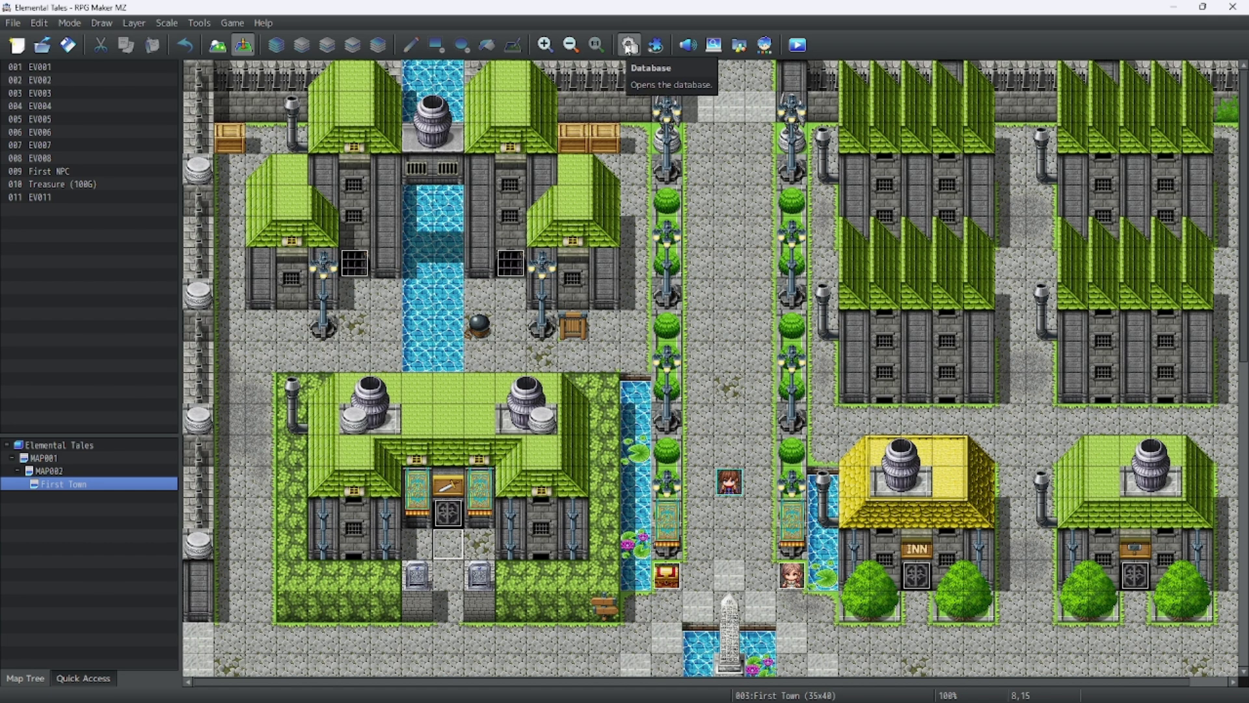
# Open the Database on the Actors page, showing Reid's Swordsman settings among eight actors
pyautogui.click(629, 47)
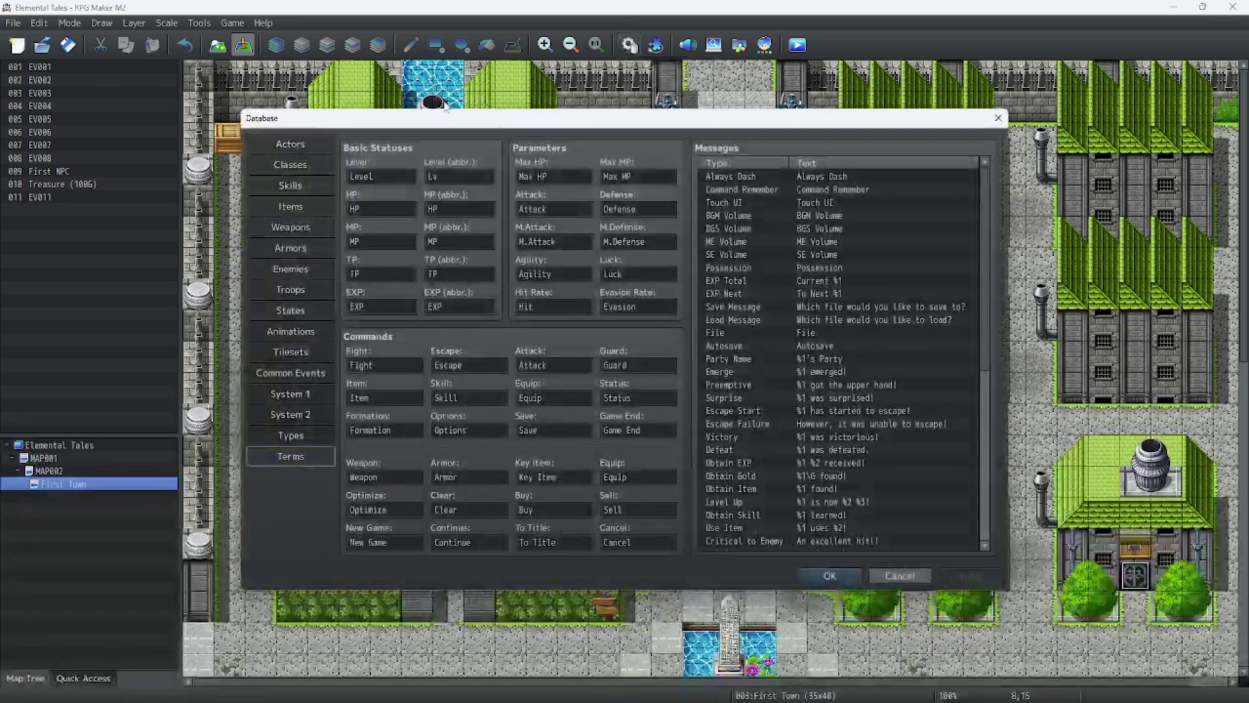
pyautogui.click(290, 144)
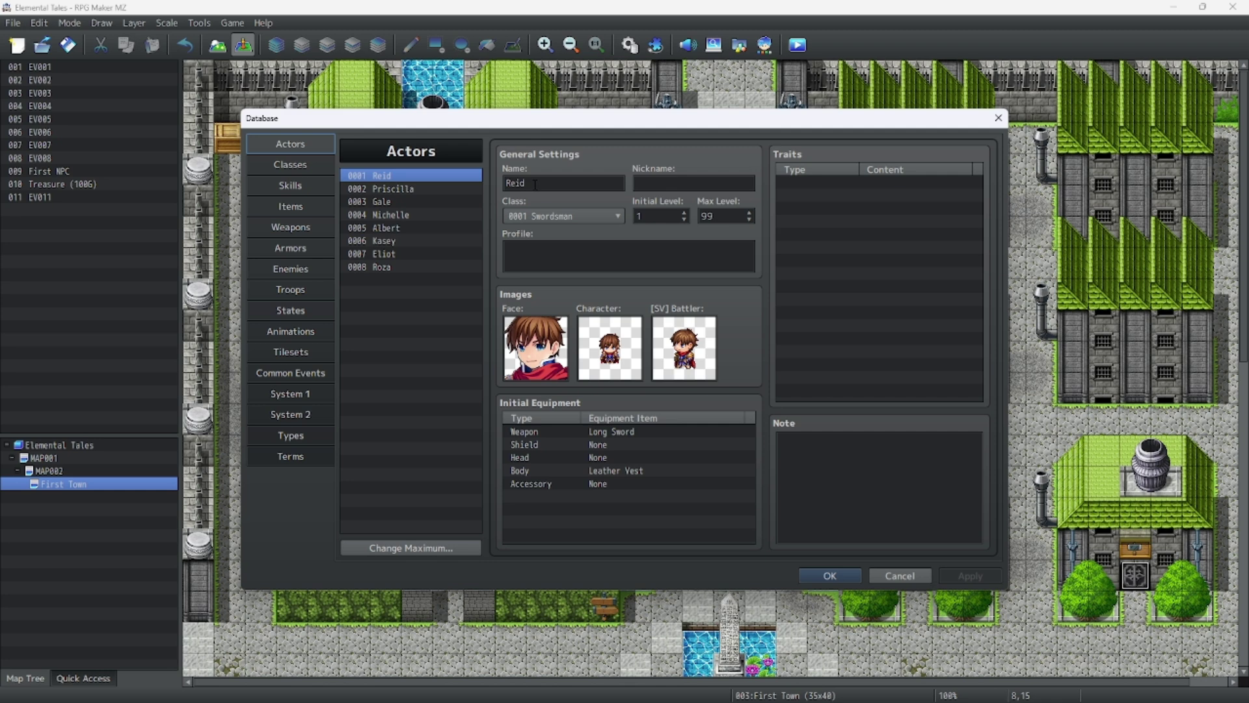
# View the Sorcerer class, then the Attack skill with its a.atk * 4 - b.def * 2 formula
pyautogui.click(300, 167)
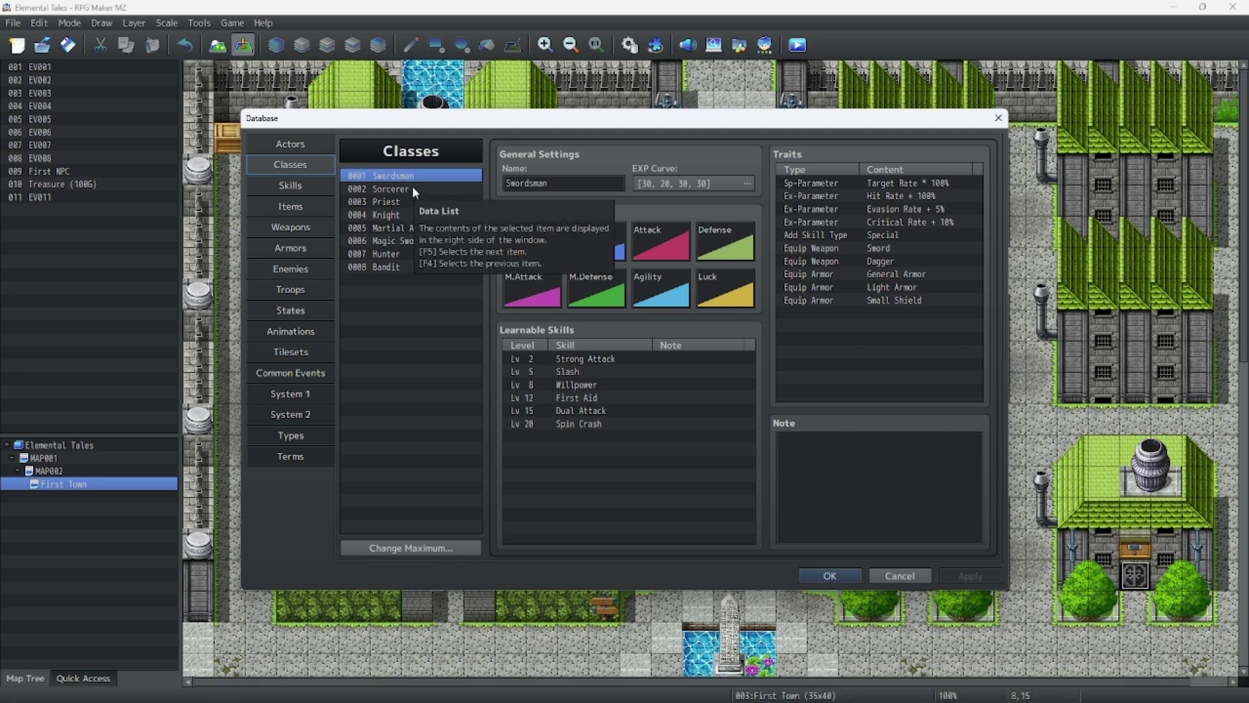
pyautogui.click(412, 188)
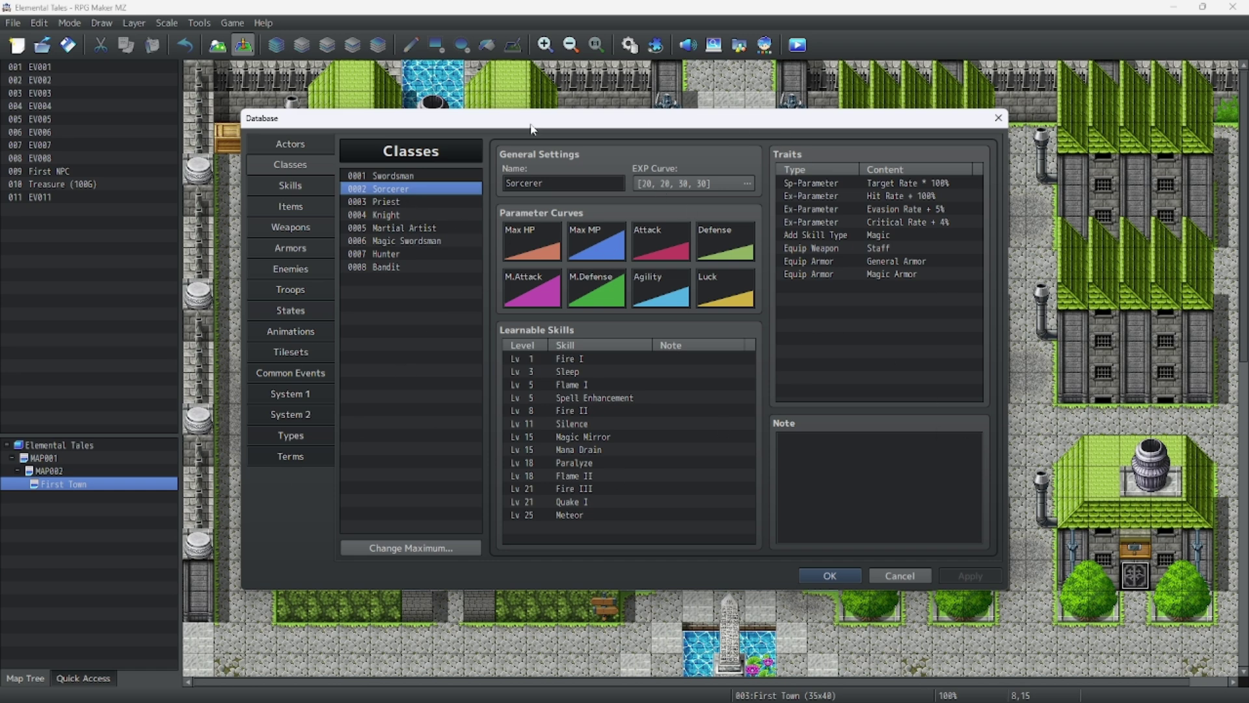
pyautogui.click(290, 186)
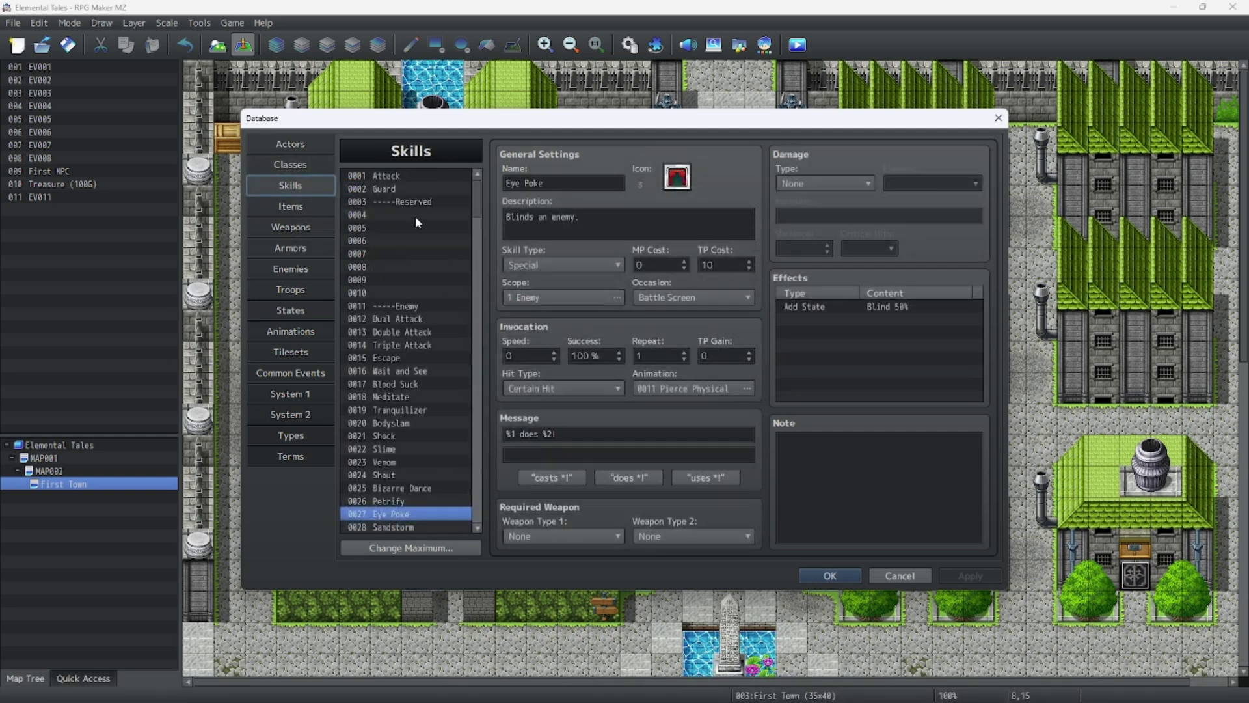
pyautogui.click(423, 175)
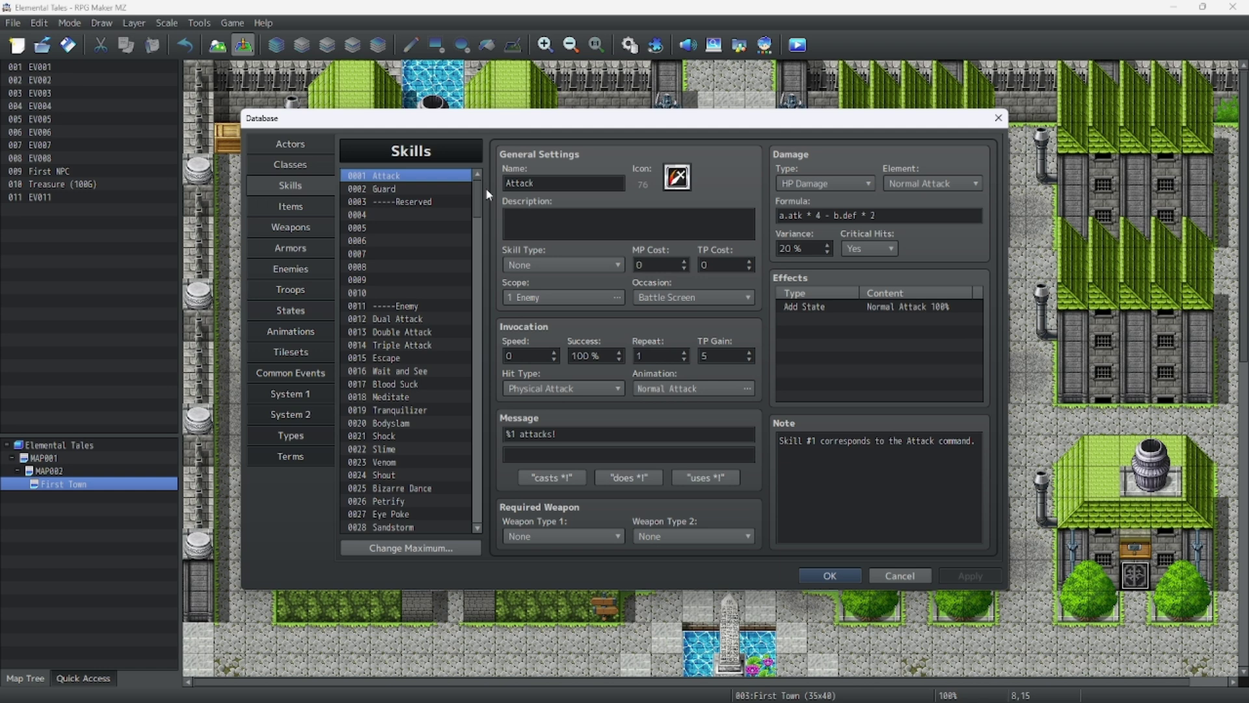
pyautogui.scroll(-20, 433, 248)
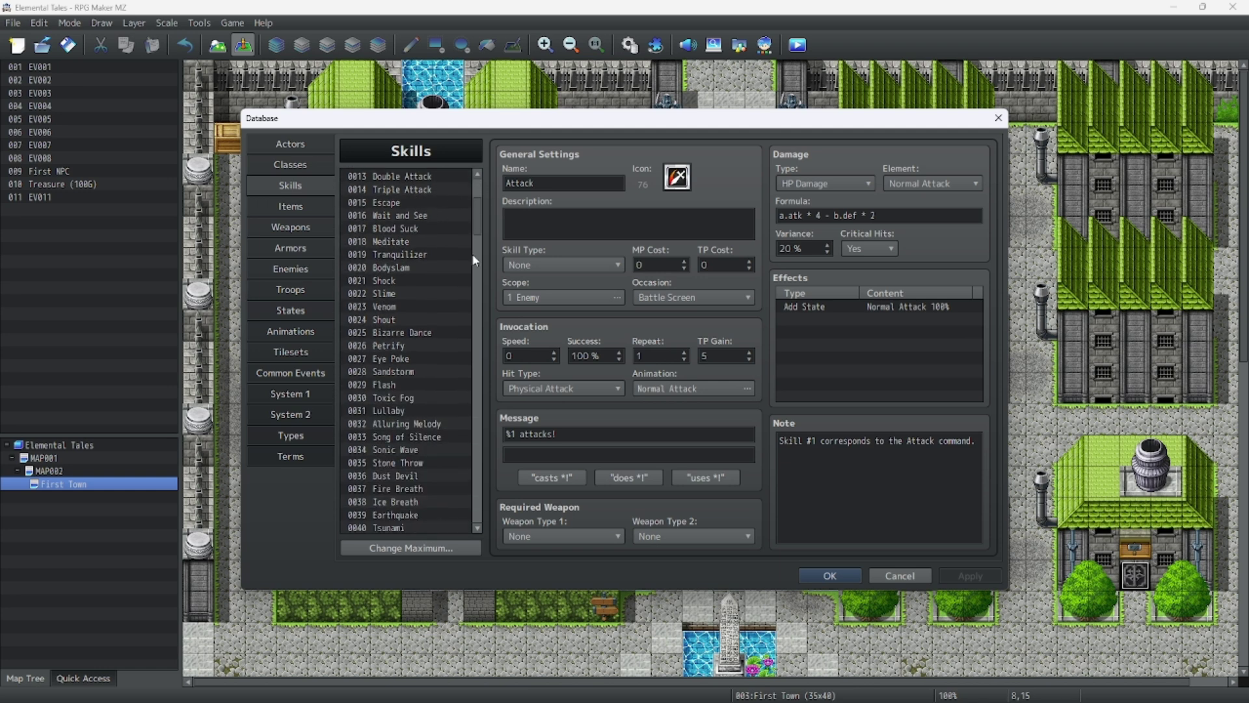
pyautogui.moveTo(466, 535); pyautogui.dragTo(470, 150)
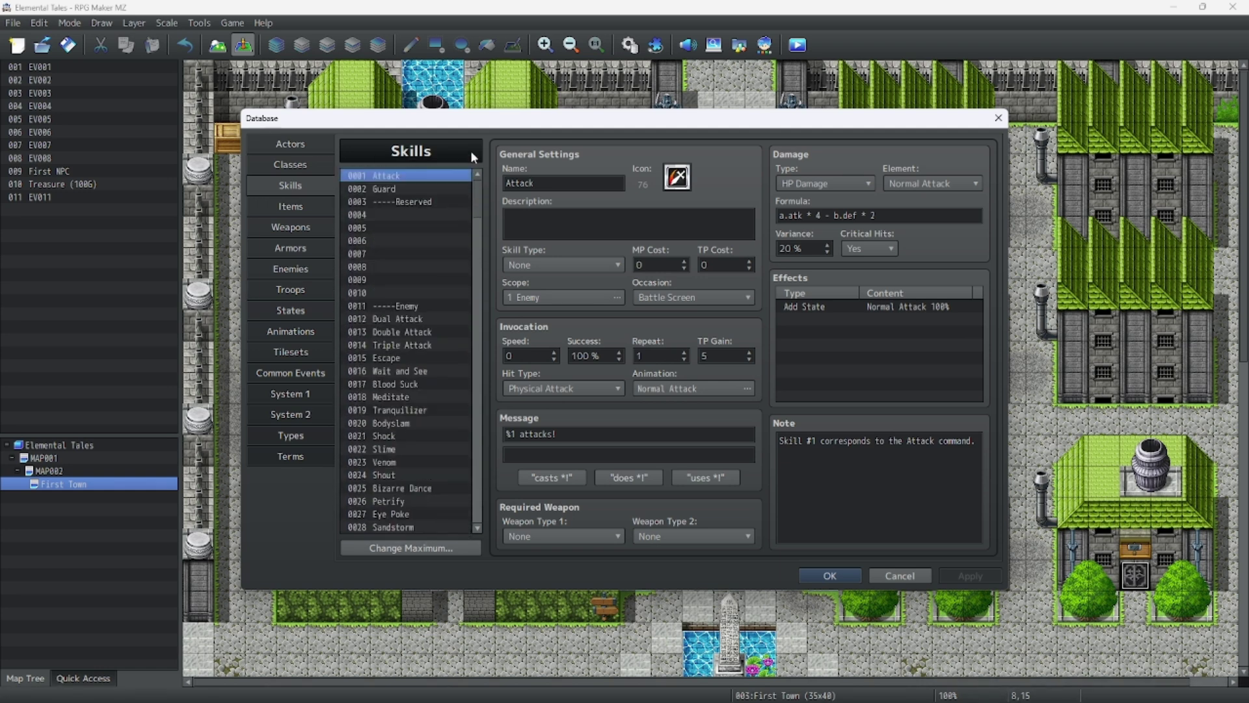
# Browse the Items list, viewing Potion, Elixir and Miracle Drop details
pyautogui.click(291, 207)
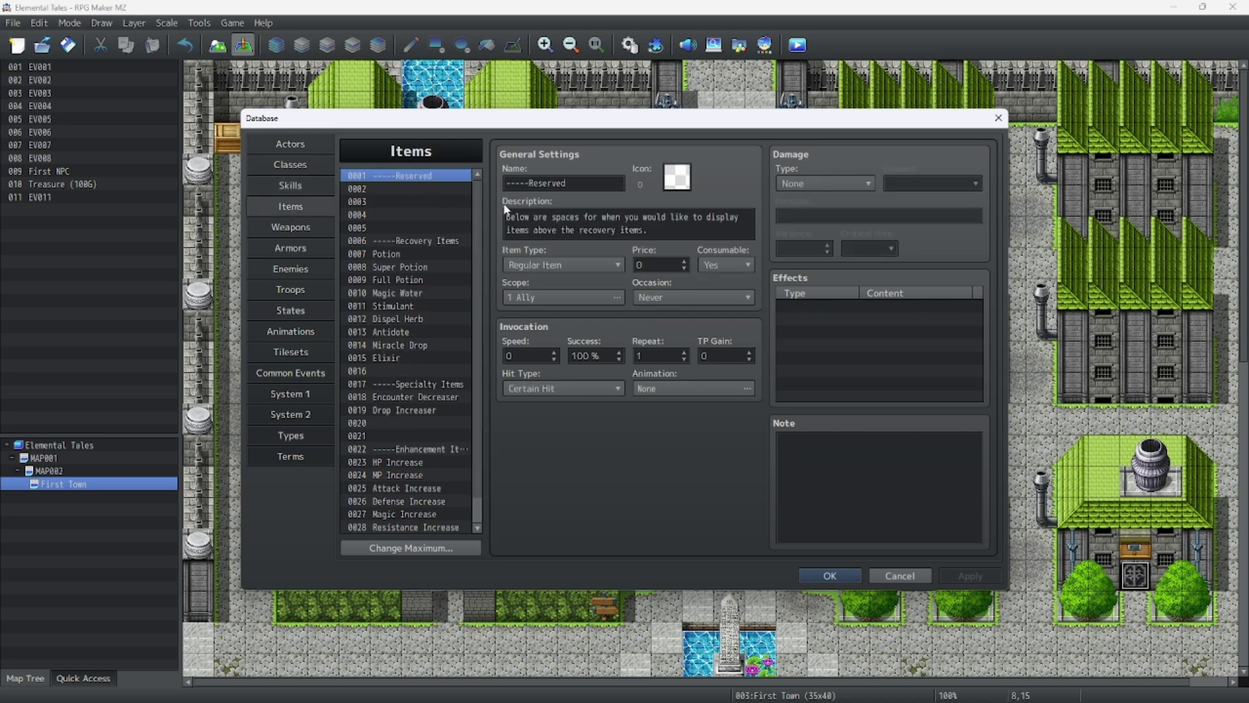
pyautogui.scroll(-1, 478, 256)
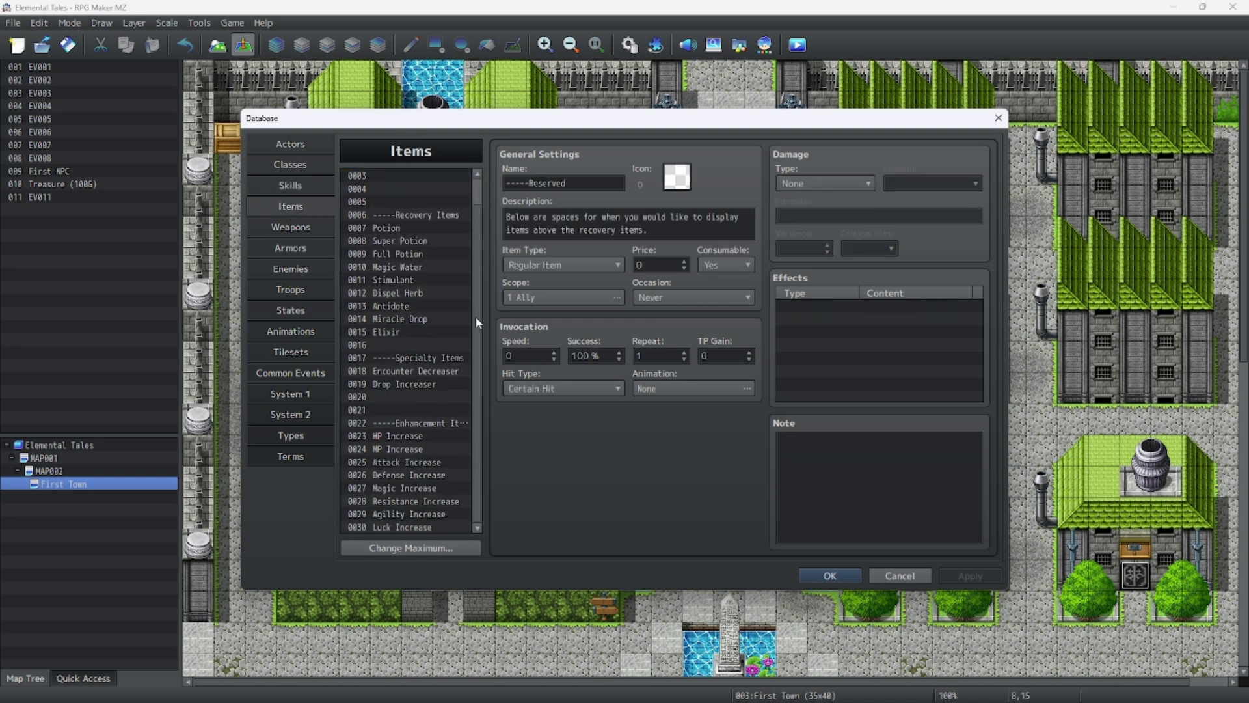
pyautogui.click(390, 228)
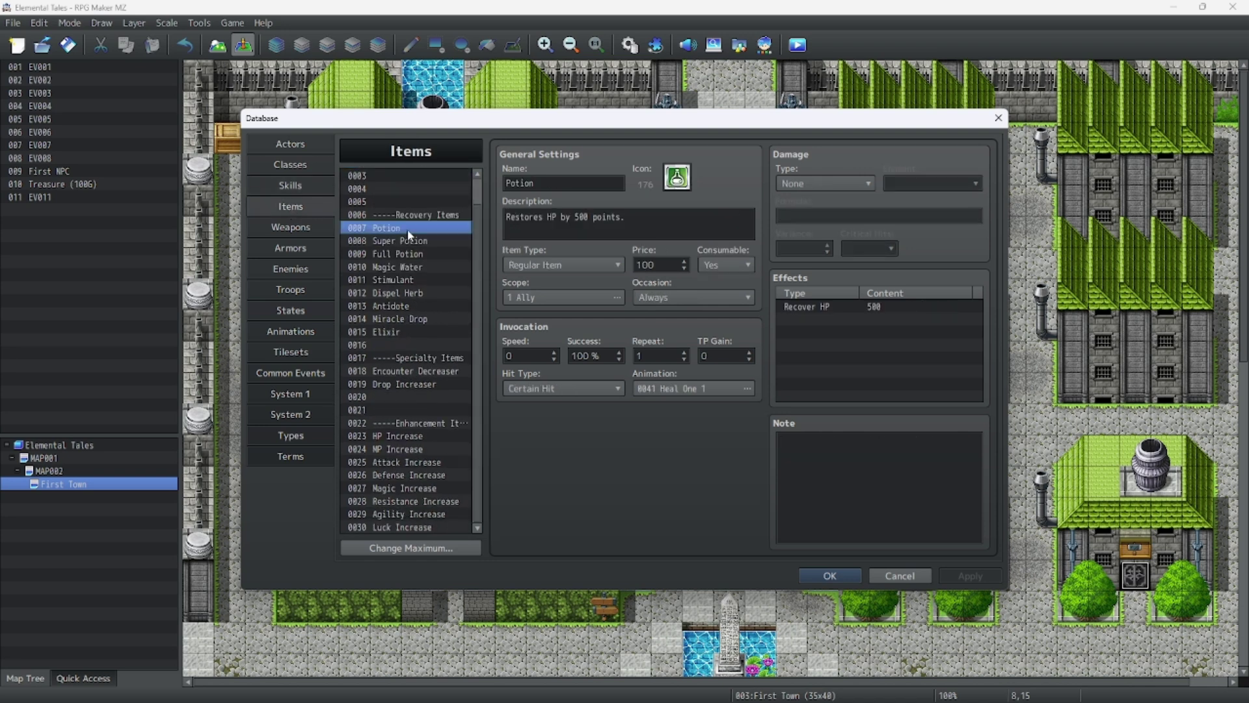
pyautogui.click(409, 331)
pyautogui.click(410, 319)
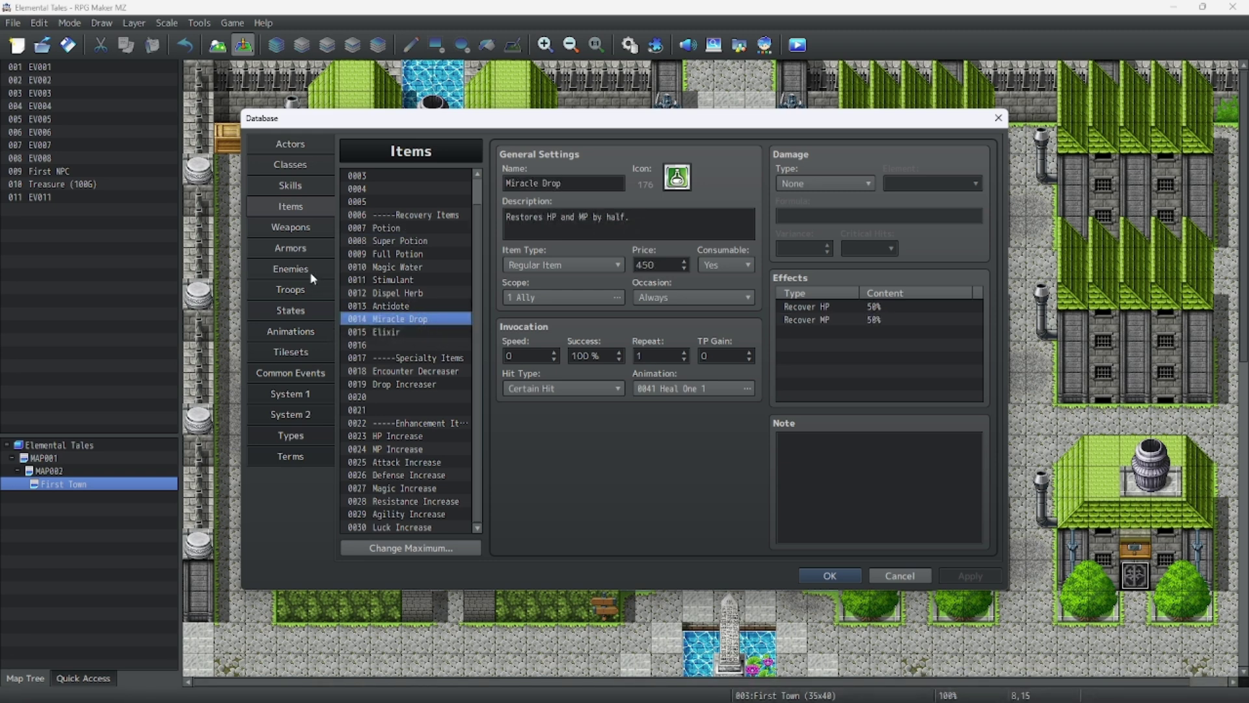
# Switch between the Weapons and Armors lists, scrolling the armors, and finish on Weapons
pyautogui.click(311, 225)
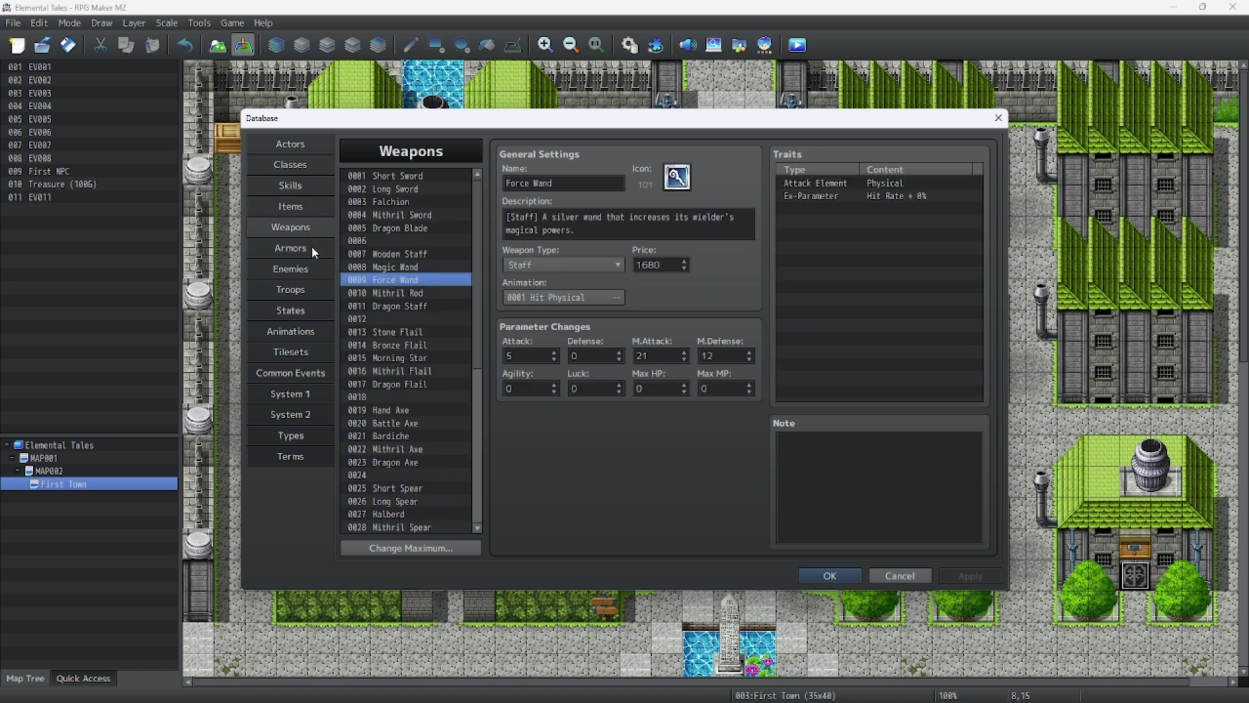
pyautogui.click(311, 246)
pyautogui.click(311, 234)
pyautogui.click(310, 247)
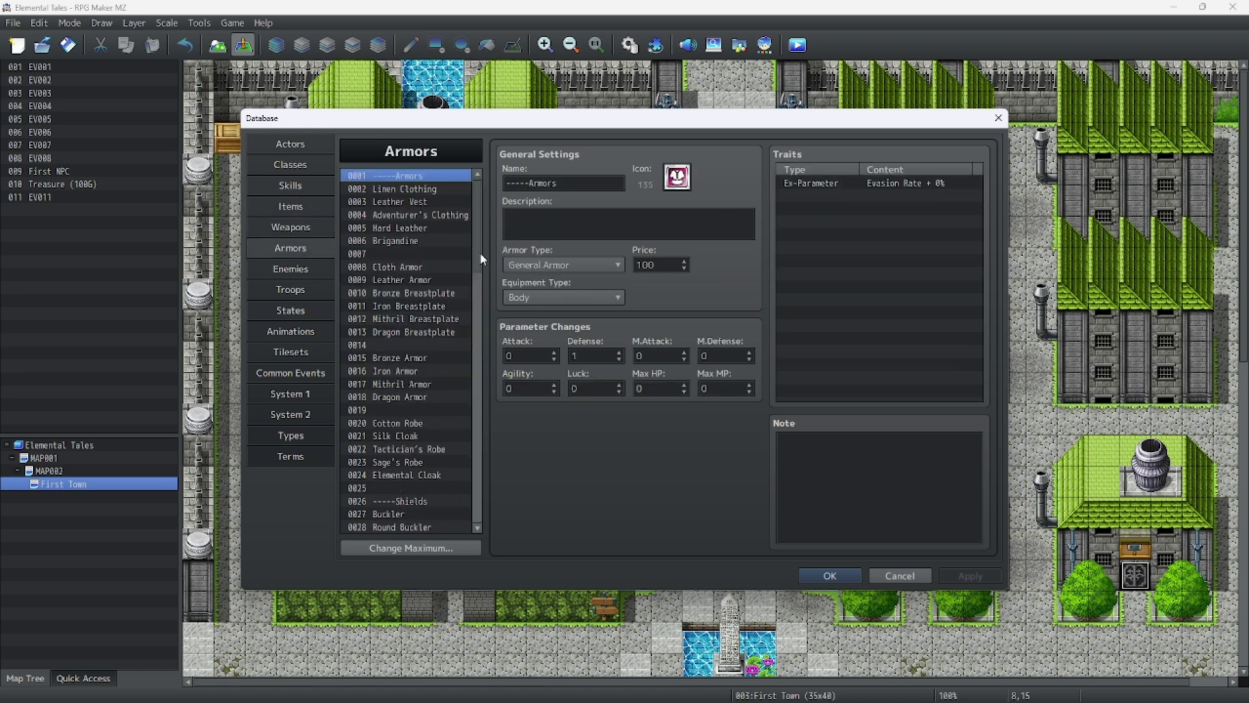
pyautogui.scroll(-20, 456, 293)
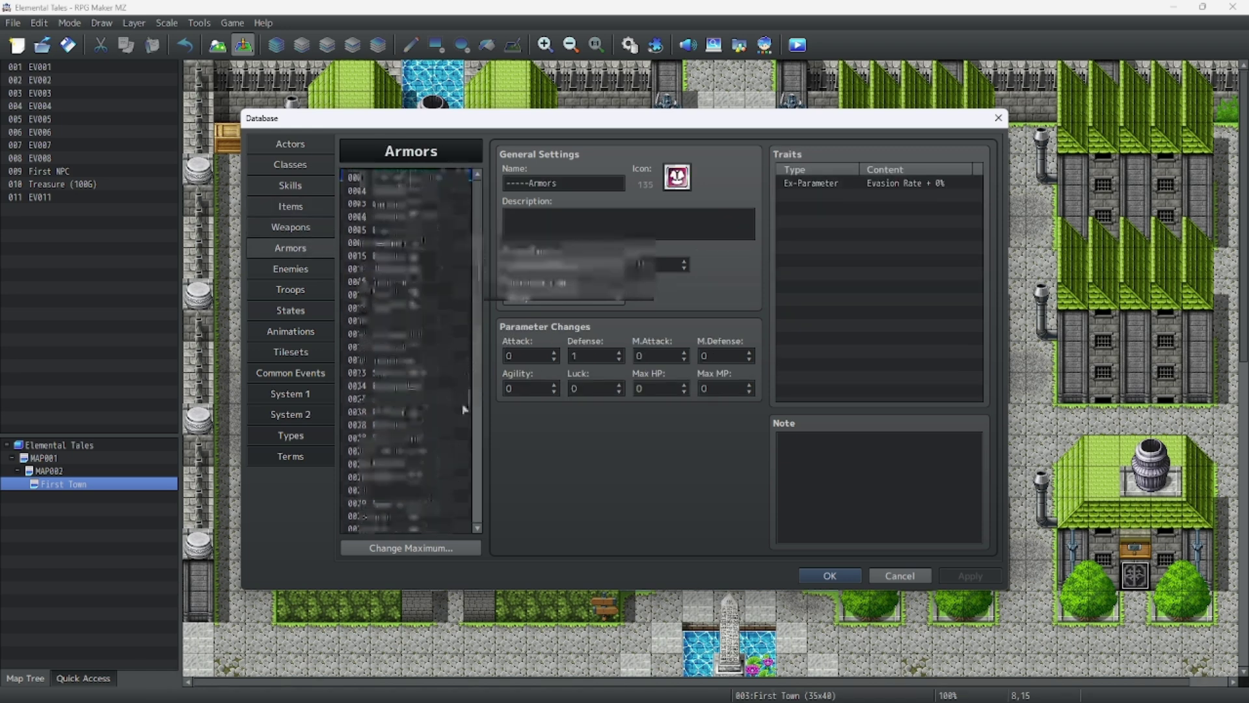
pyautogui.click(293, 227)
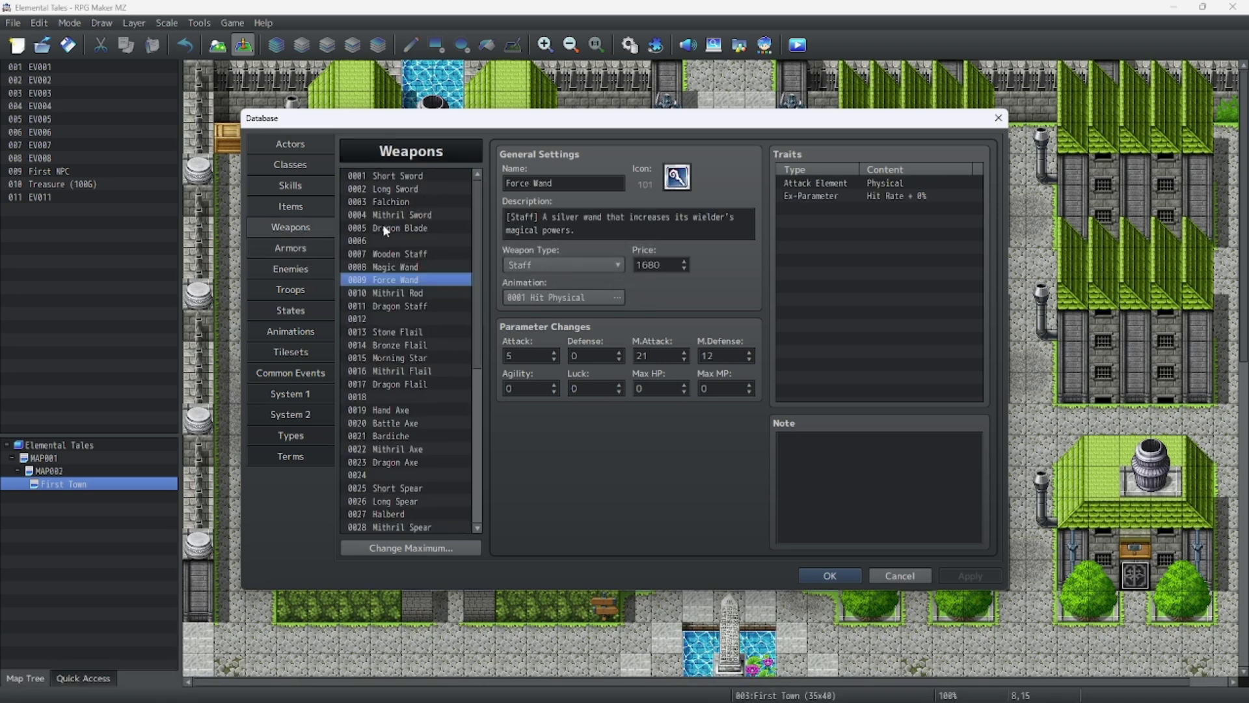
# Check the Goblin enemy's stats and show the Goblin*2 troop on its forest background
pyautogui.click(302, 269)
pyautogui.click(309, 283)
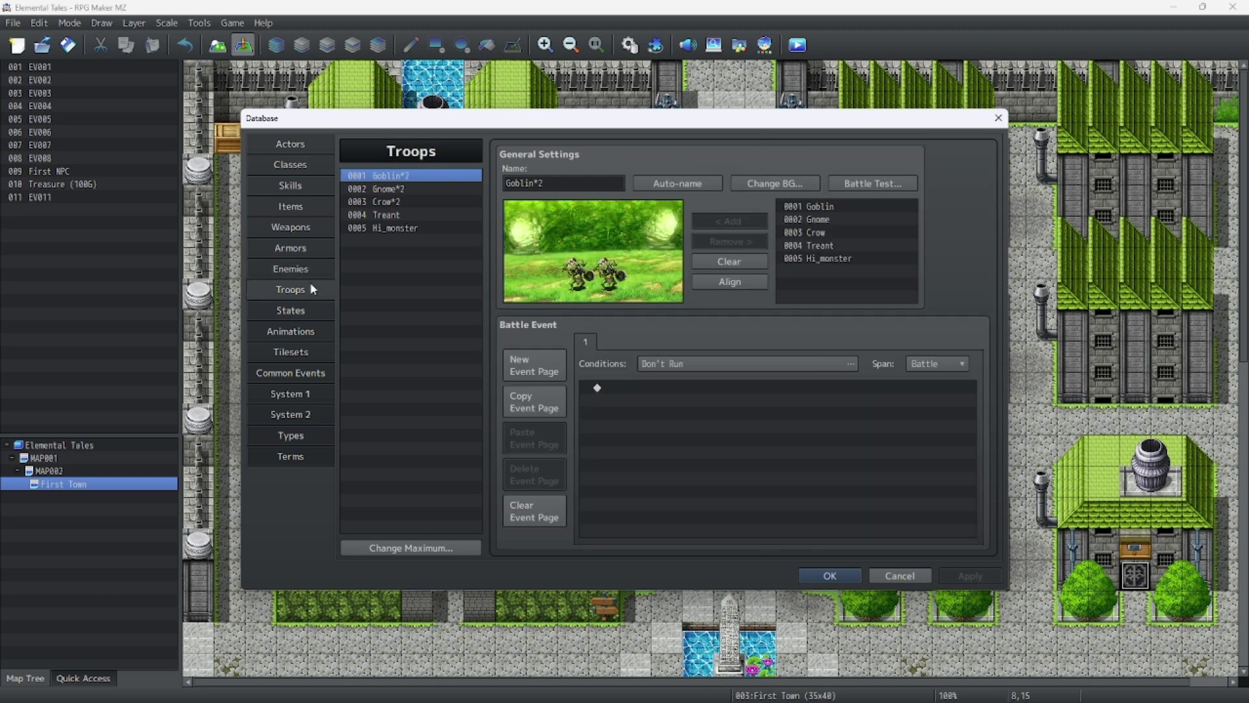
pyautogui.click(308, 271)
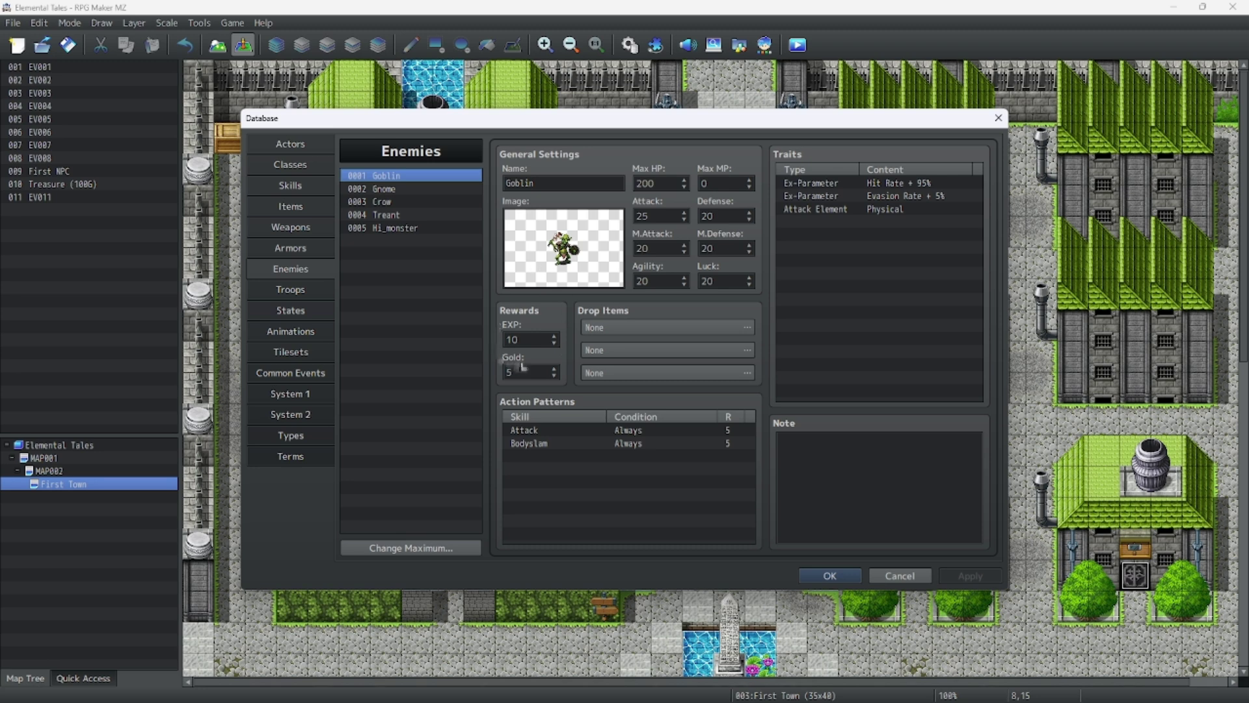
pyautogui.click(290, 289)
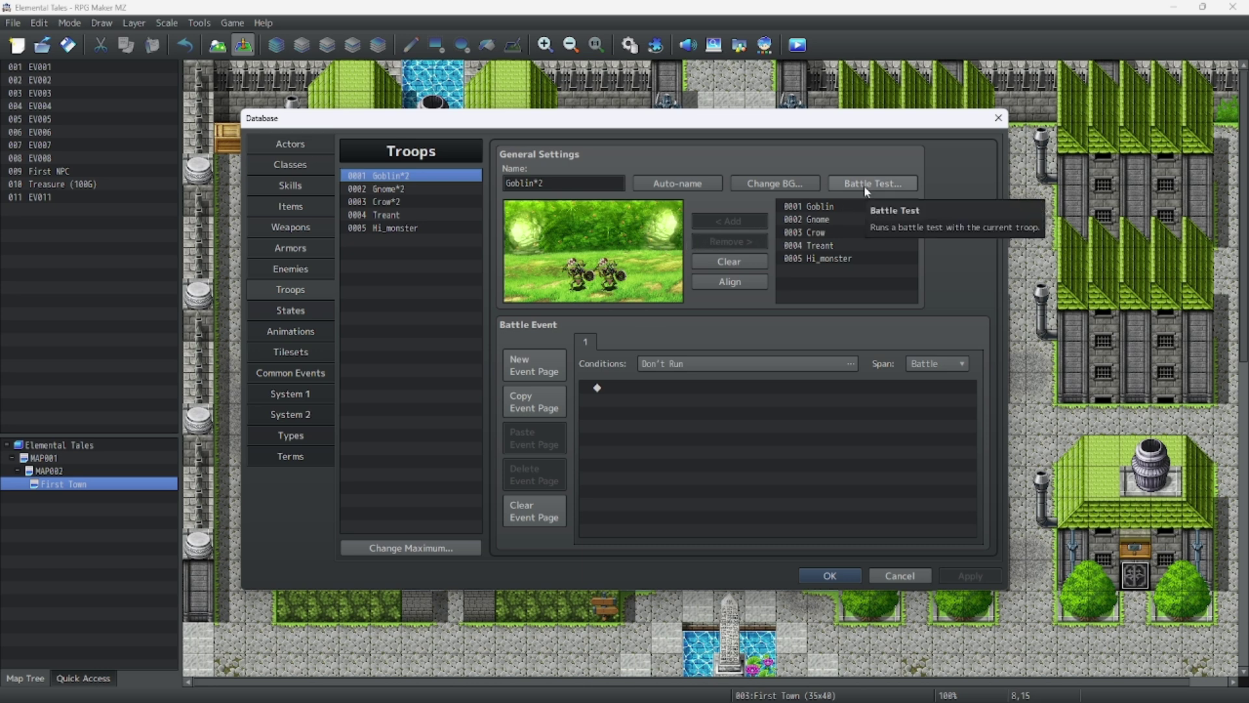
# Review the Poison, Rage, Stun and MP Regeneration states
pyautogui.click(299, 309)
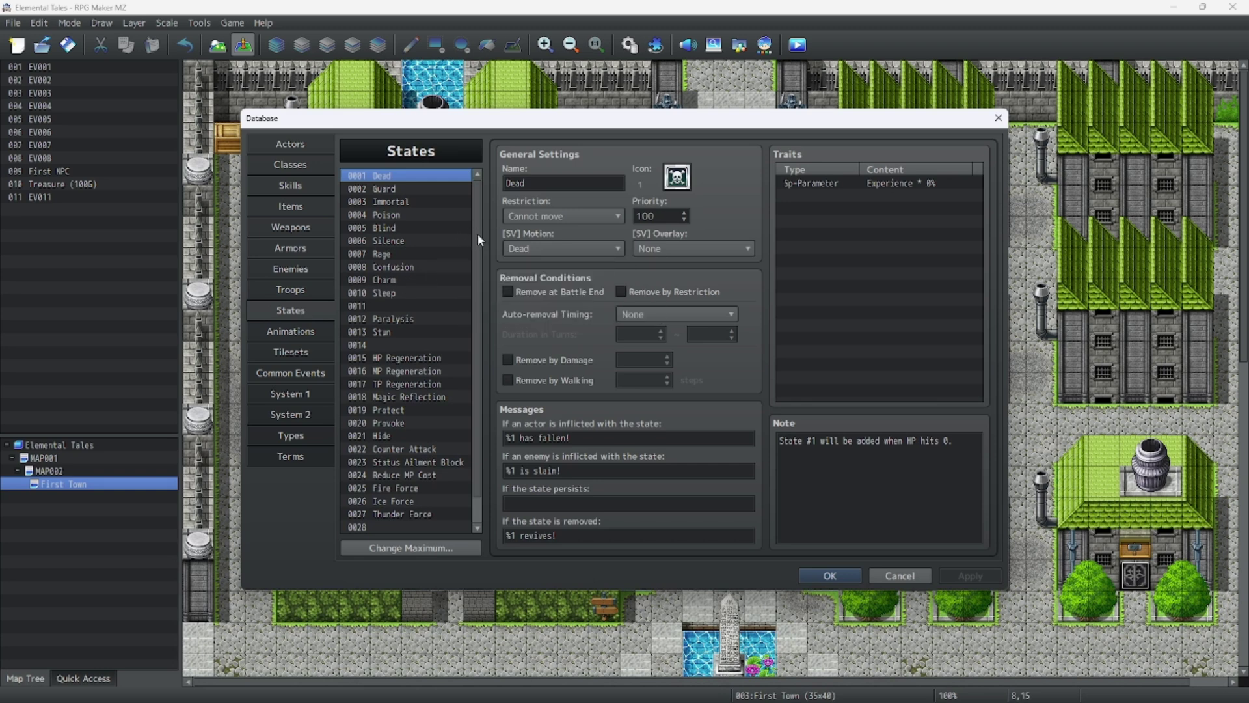
pyautogui.scroll(-2, 475, 296)
pyautogui.scroll(2, 417, 250)
pyautogui.click(404, 214)
pyautogui.click(389, 254)
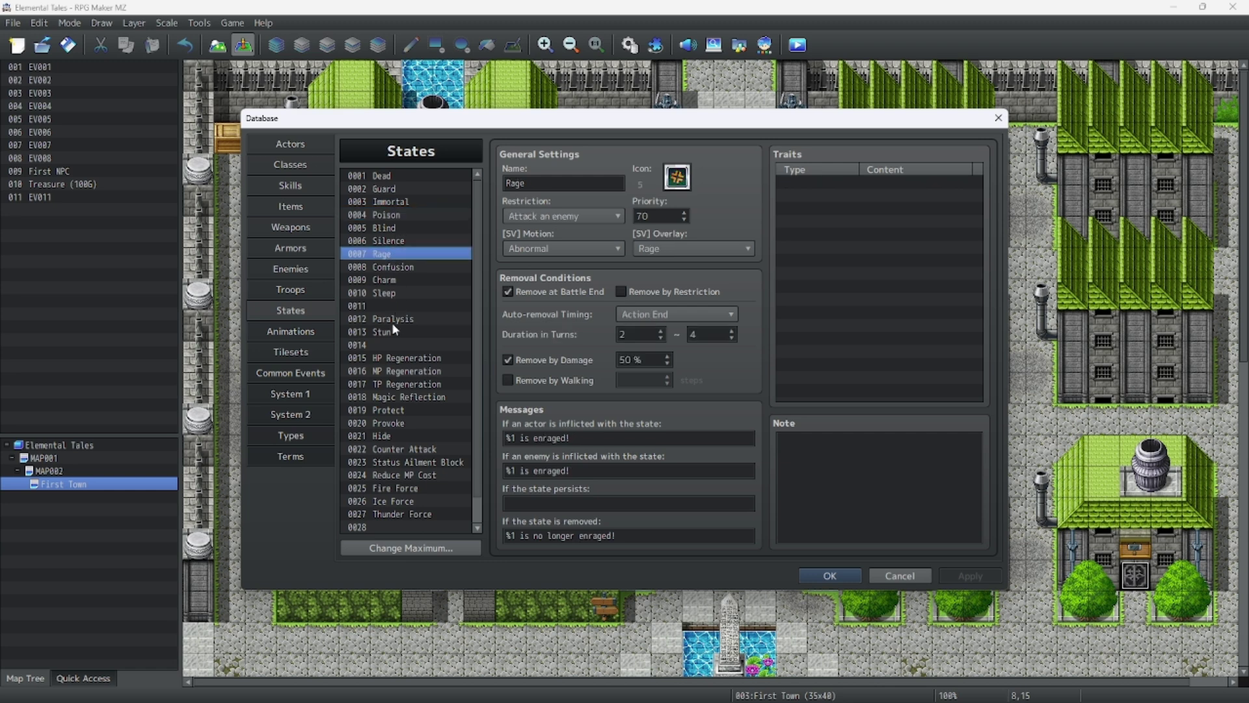
pyautogui.click(389, 329)
pyautogui.click(399, 370)
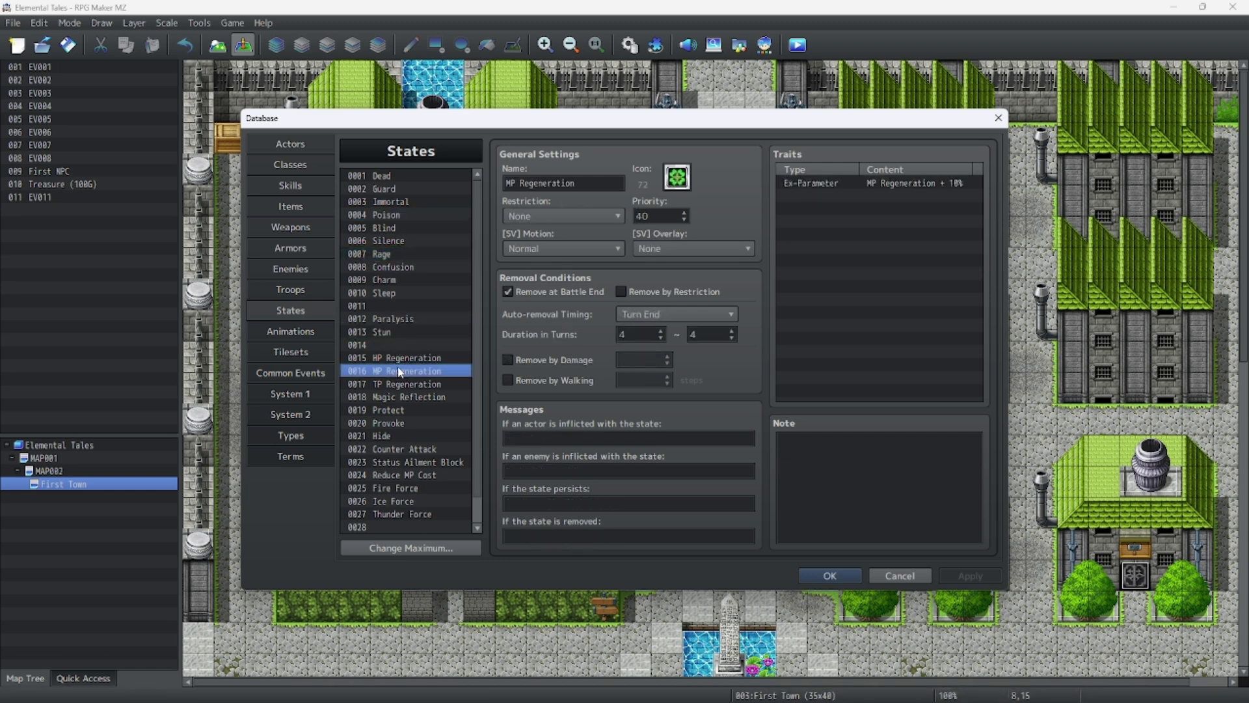
# Replay the Hit Physical animation preview, then bring up the Tilesets page
pyautogui.click(306, 328)
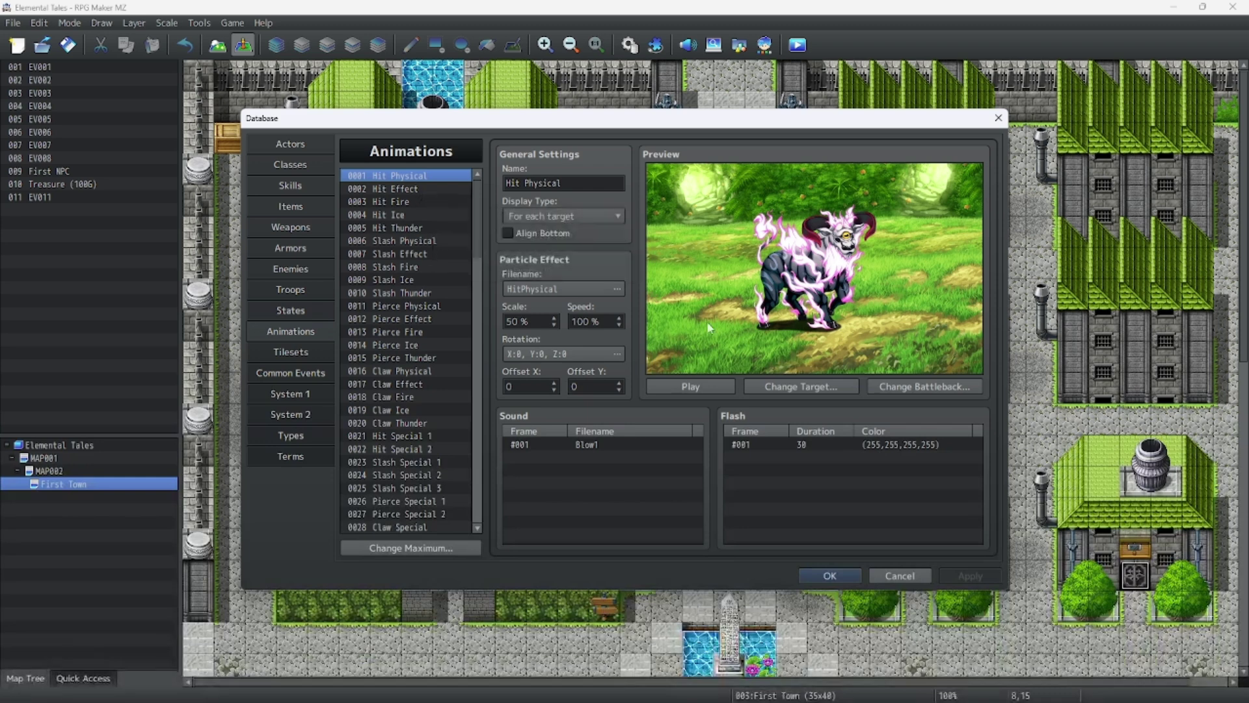
pyautogui.click(700, 385)
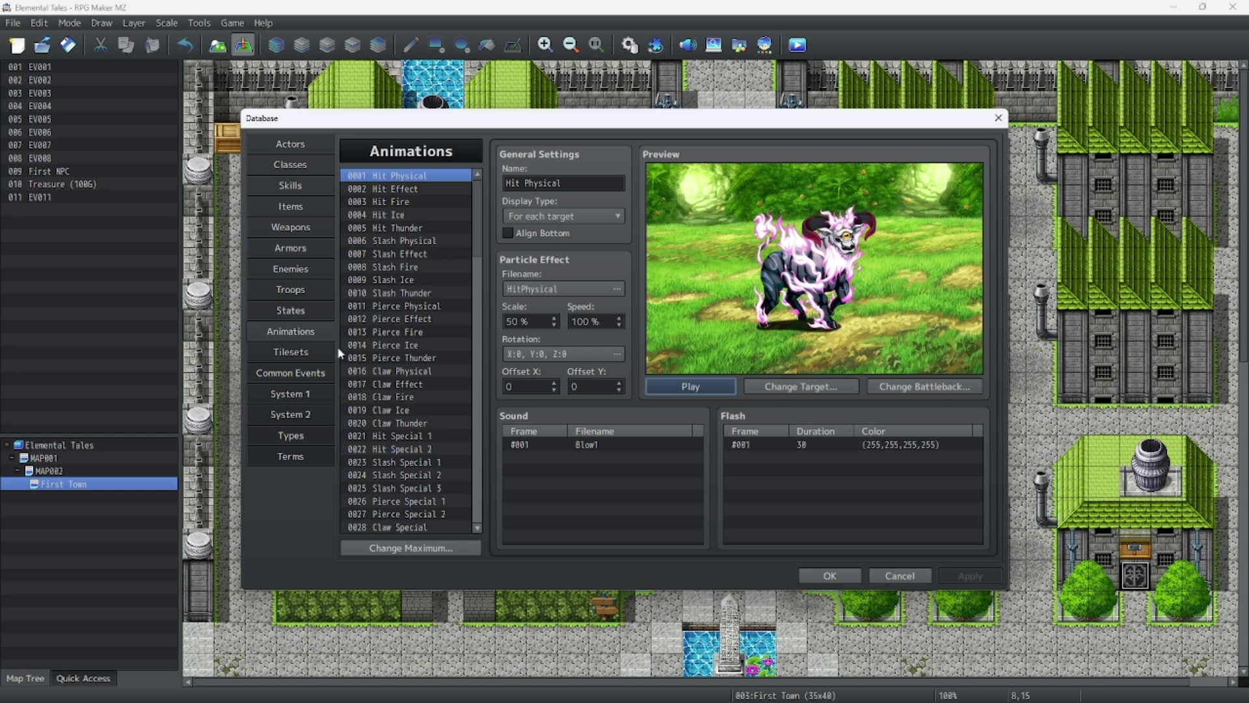
pyautogui.click(306, 351)
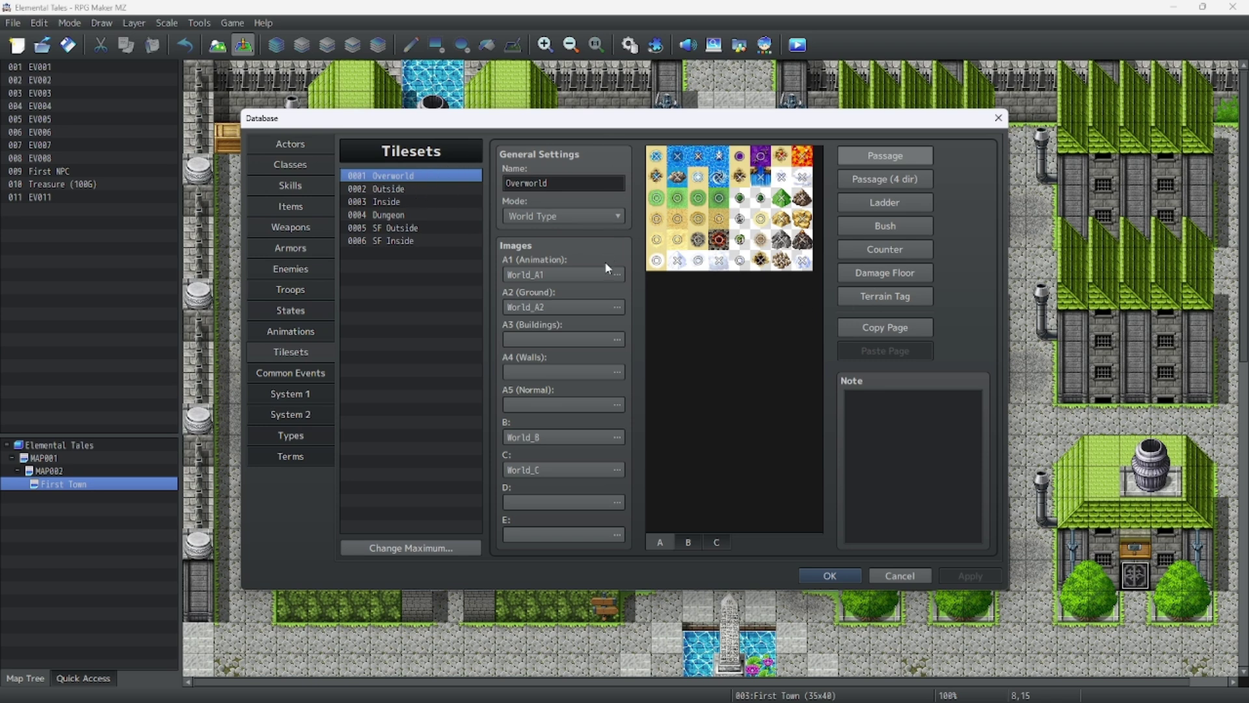
# Preview the Overworld tileset's B and C tiles, then check common event 0001's trigger choices
pyautogui.click(688, 540)
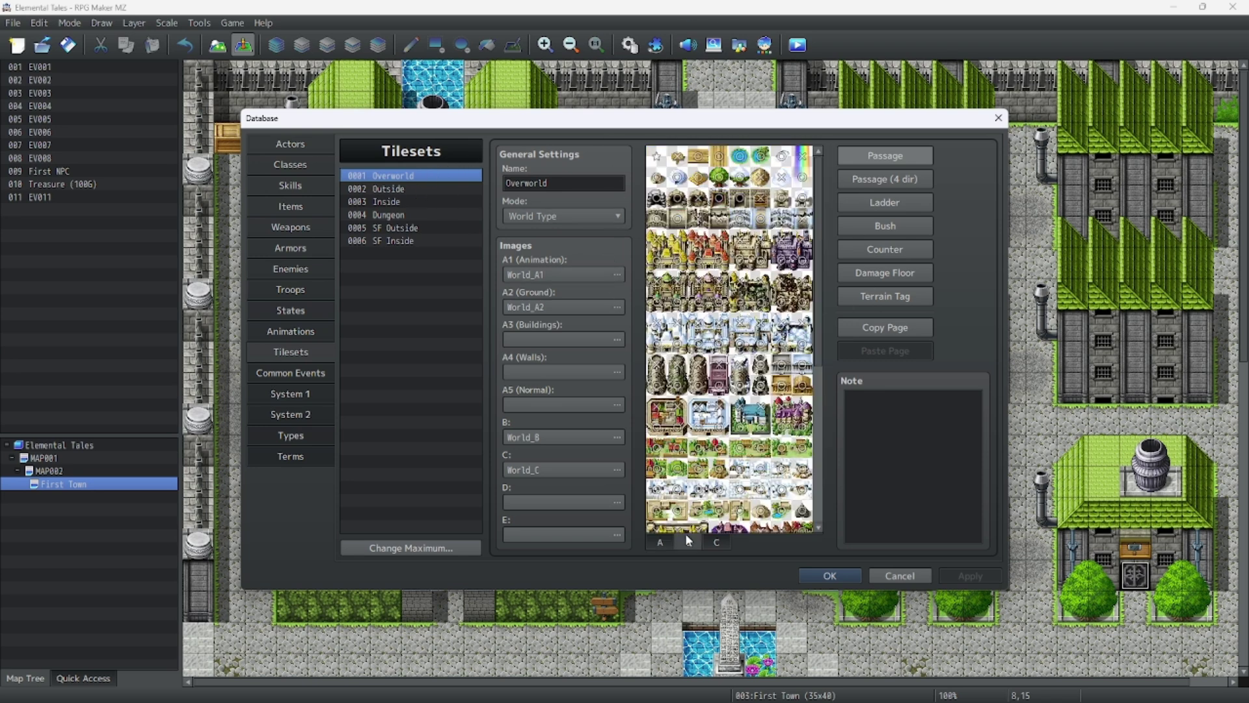
pyautogui.click(723, 542)
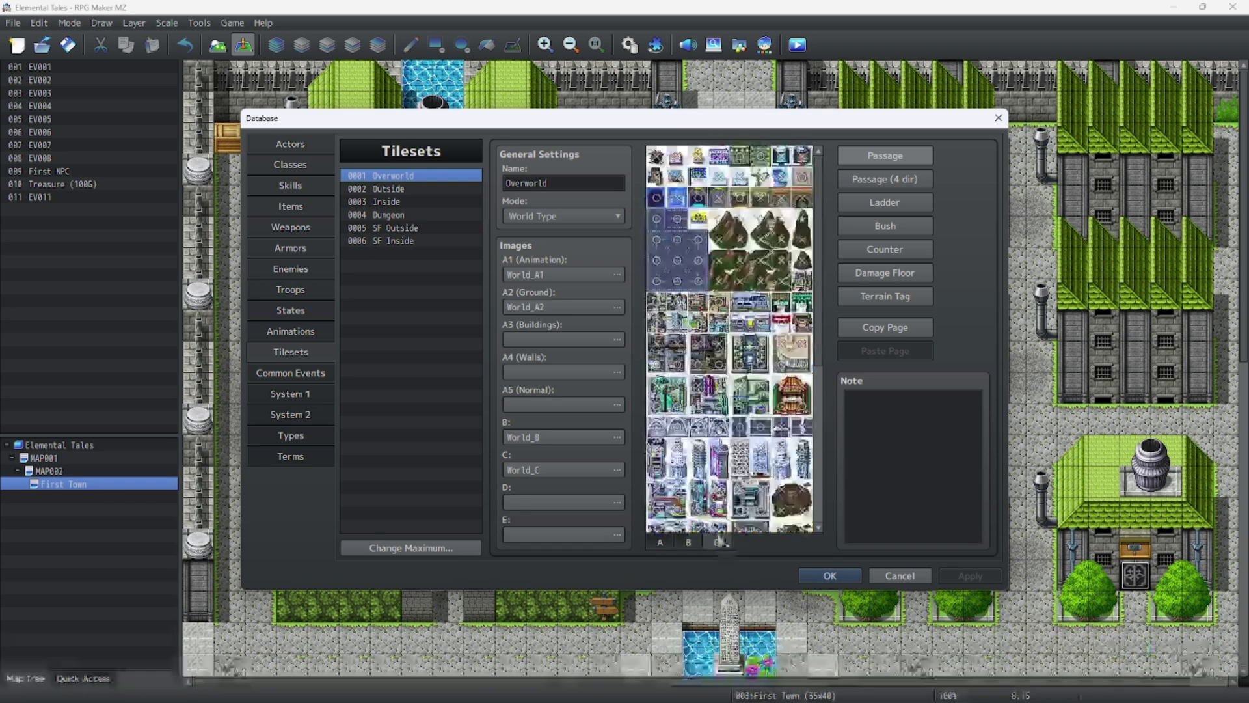
pyautogui.click(290, 371)
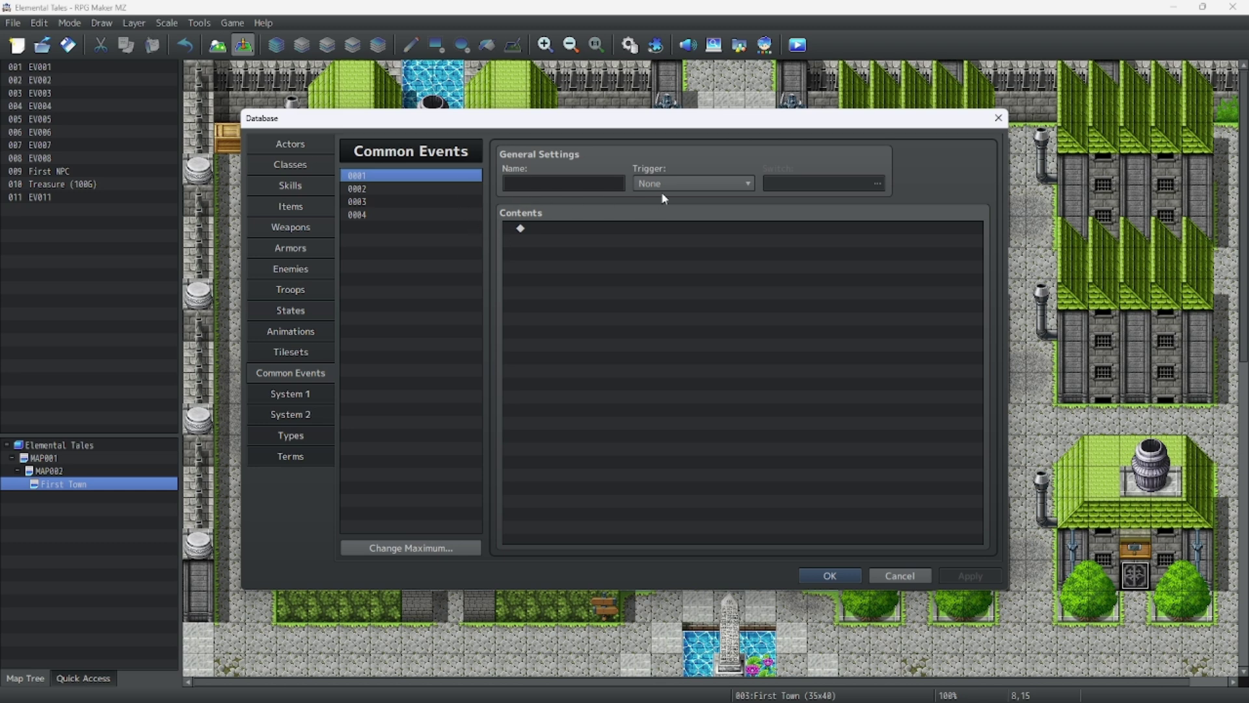
pyautogui.click(680, 187)
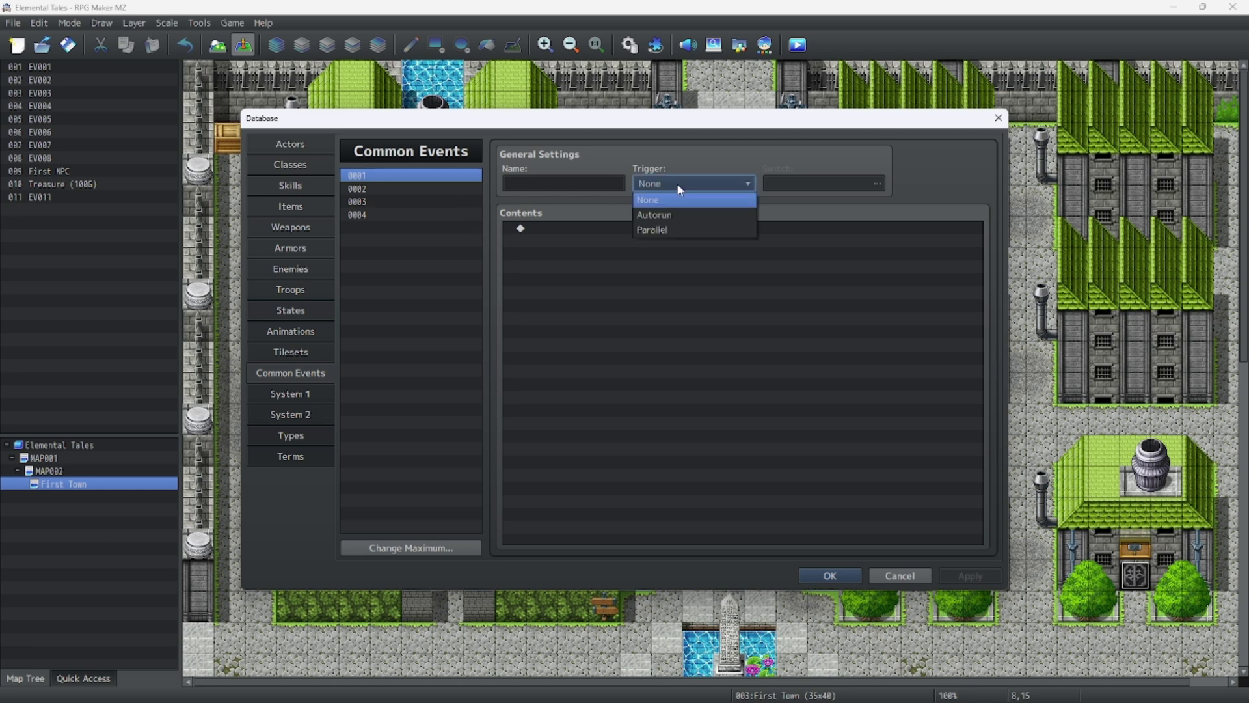
pyautogui.click(678, 187)
pyautogui.click(678, 186)
# Compare System 1 and System 2 settings, then show the element and skill type lists
pyautogui.click(302, 393)
pyautogui.click(306, 394)
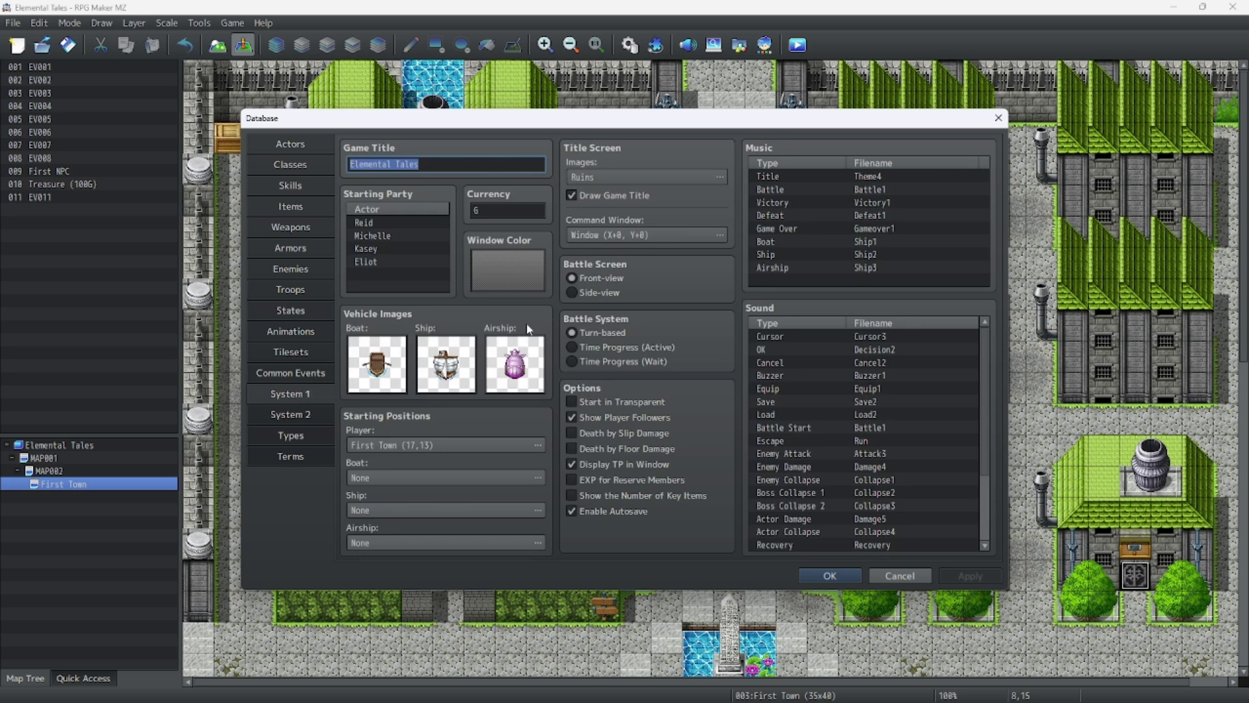
pyautogui.click(311, 413)
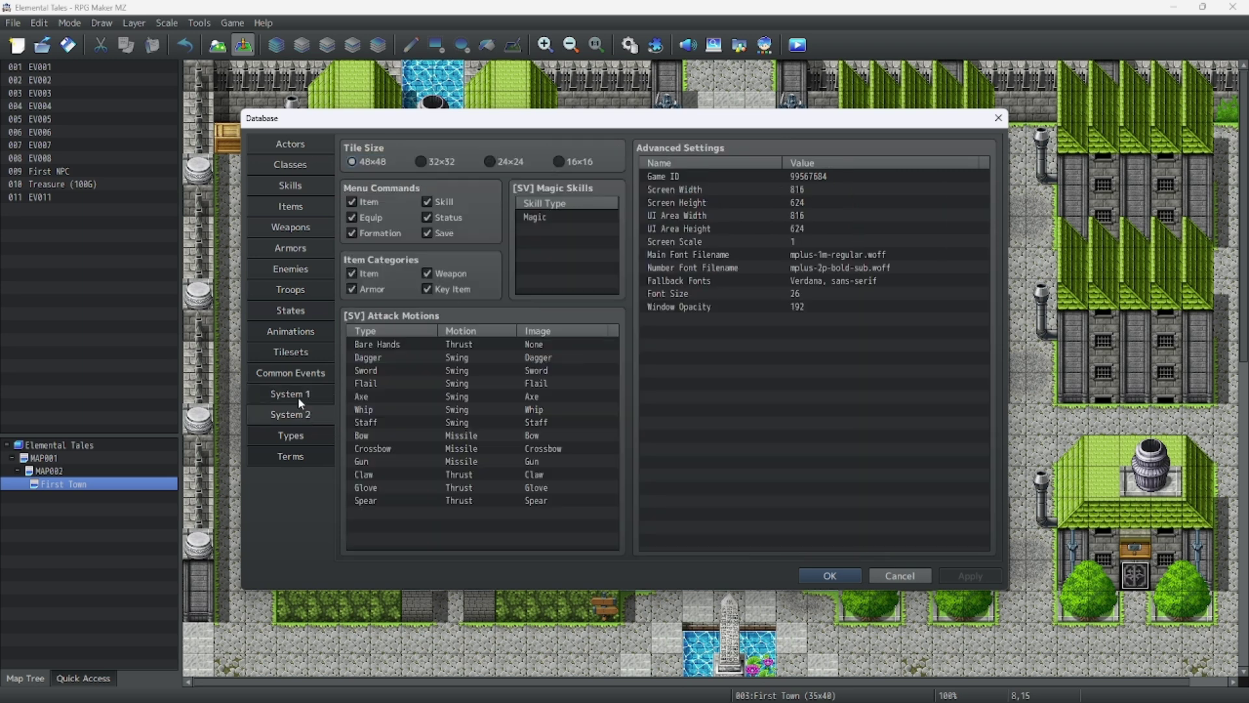
pyautogui.click(298, 394)
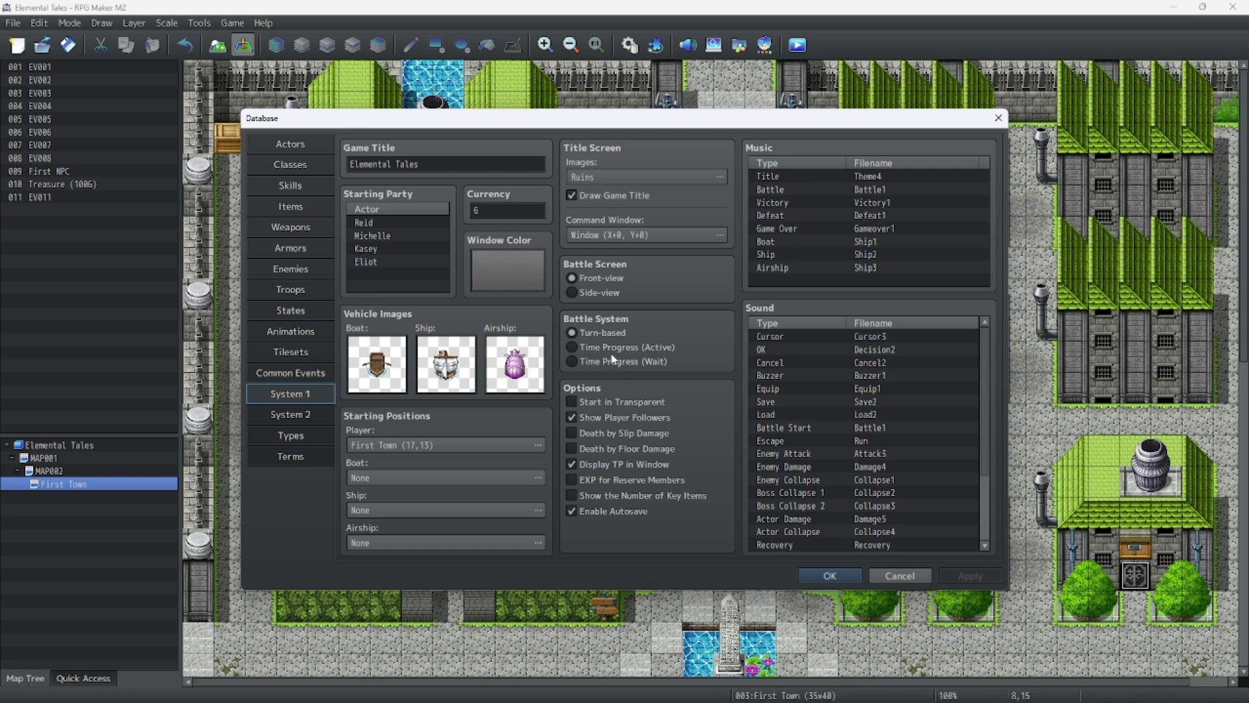
pyautogui.click(284, 416)
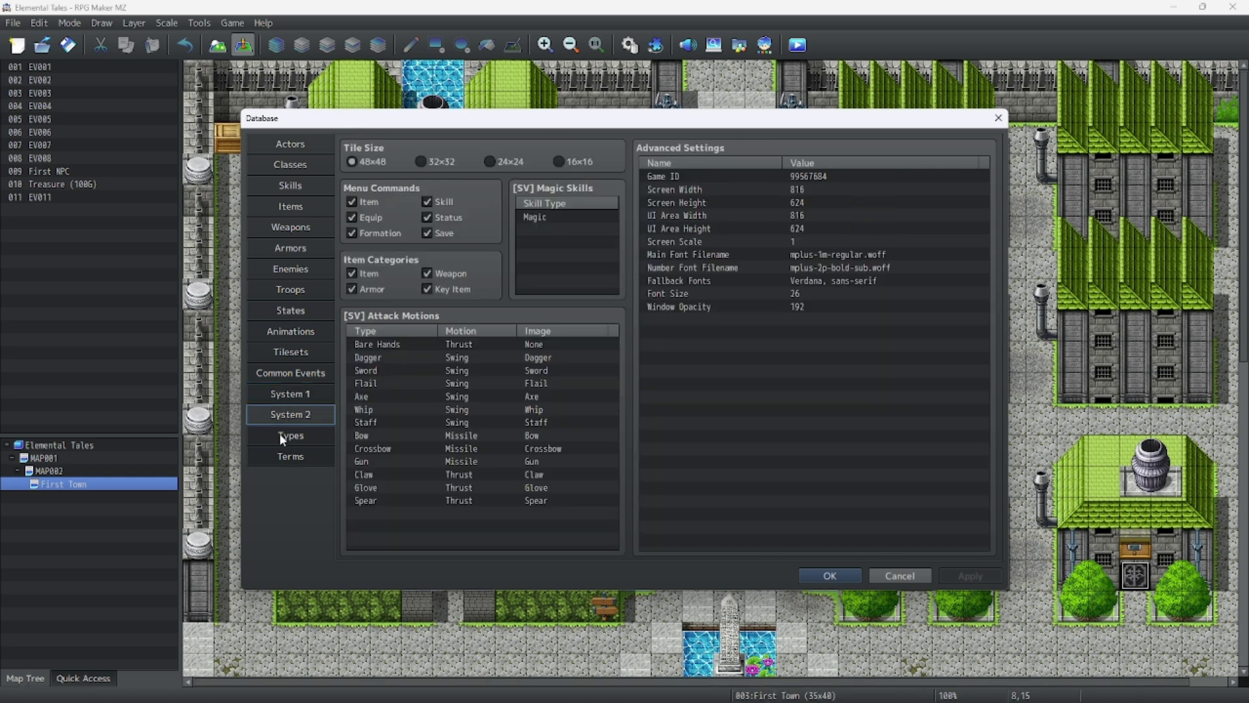
pyautogui.click(281, 434)
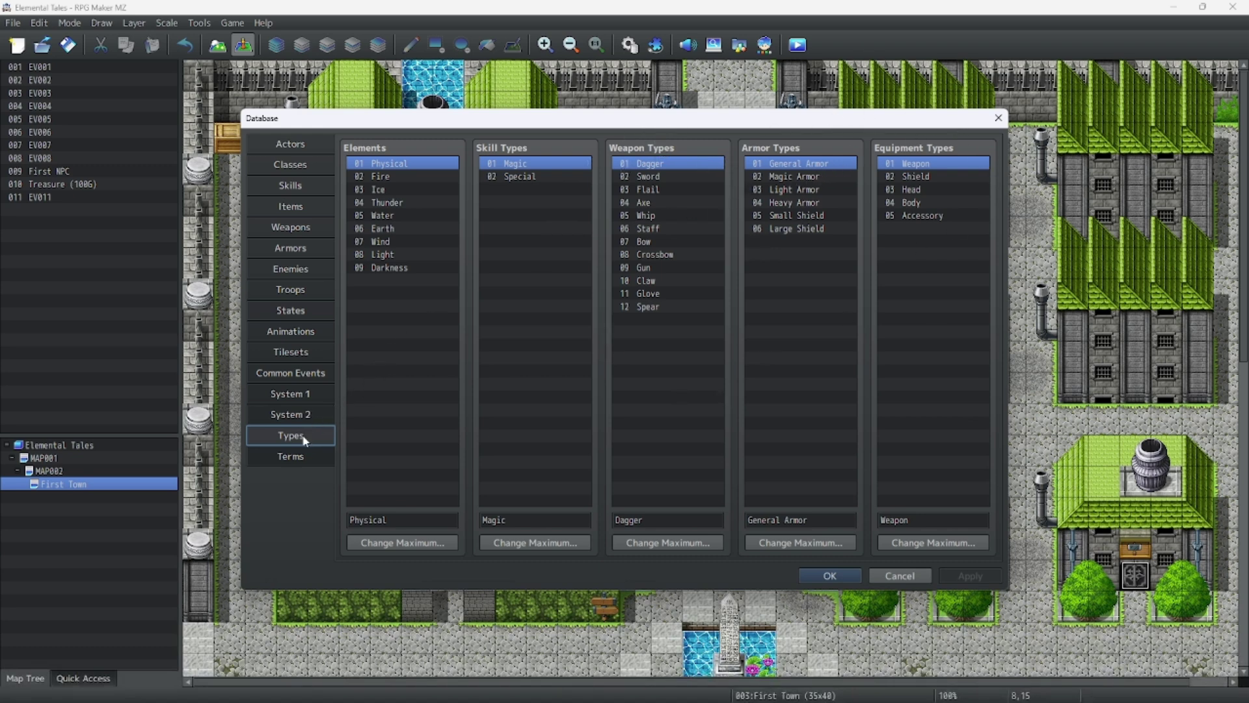
# Scroll the Terms battle messages down to Evasion, Magic Evasion and Magic Reflection
pyautogui.click(295, 457)
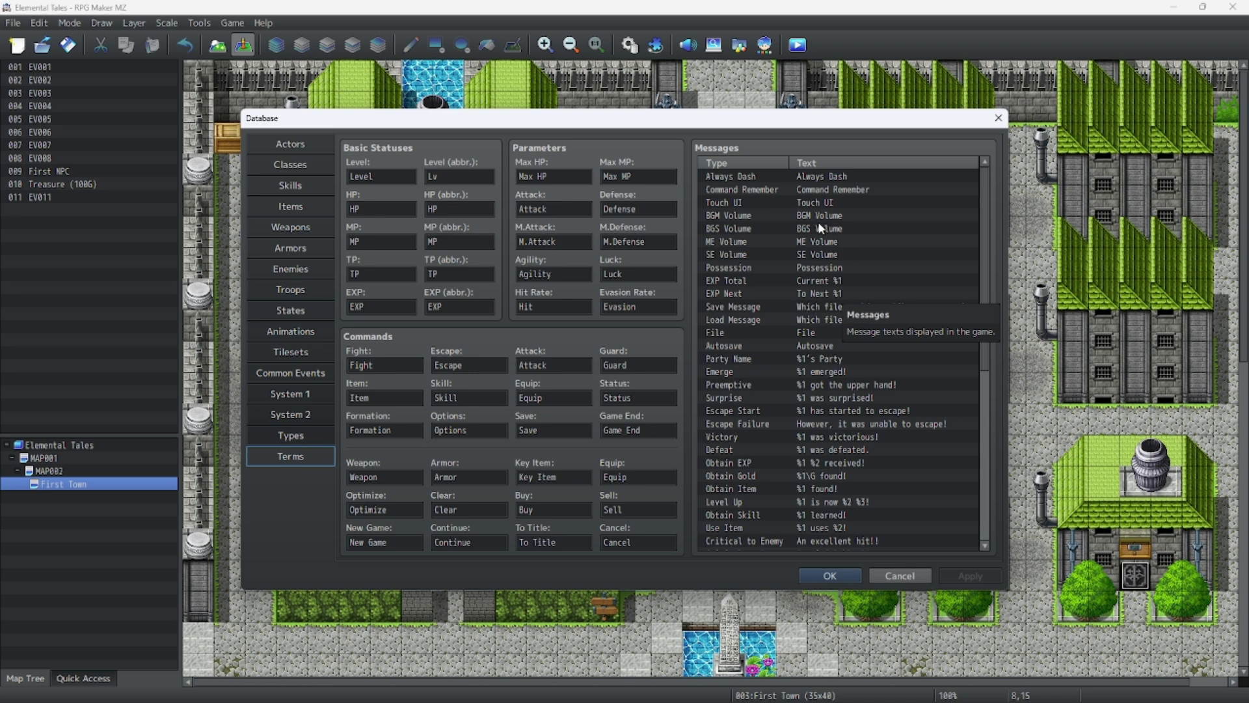
pyautogui.scroll(-3, 820, 247)
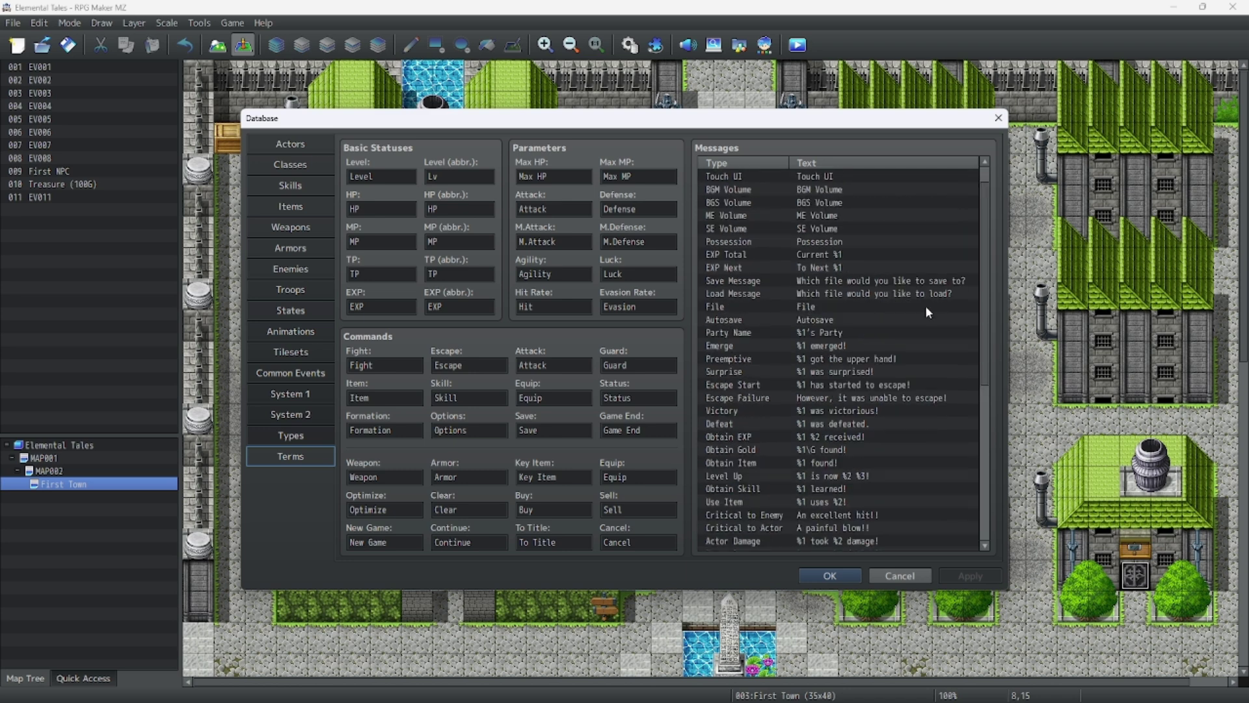
pyautogui.scroll(-5, 927, 313)
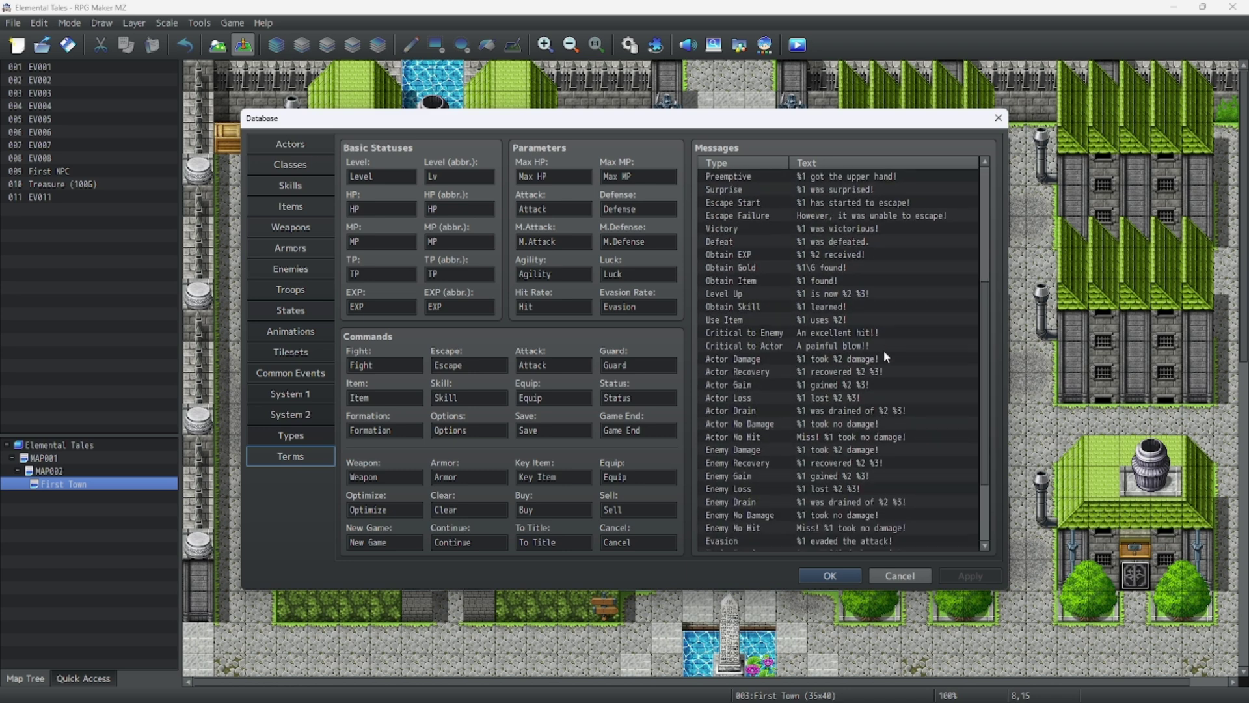
pyautogui.scroll(-1, 884, 357)
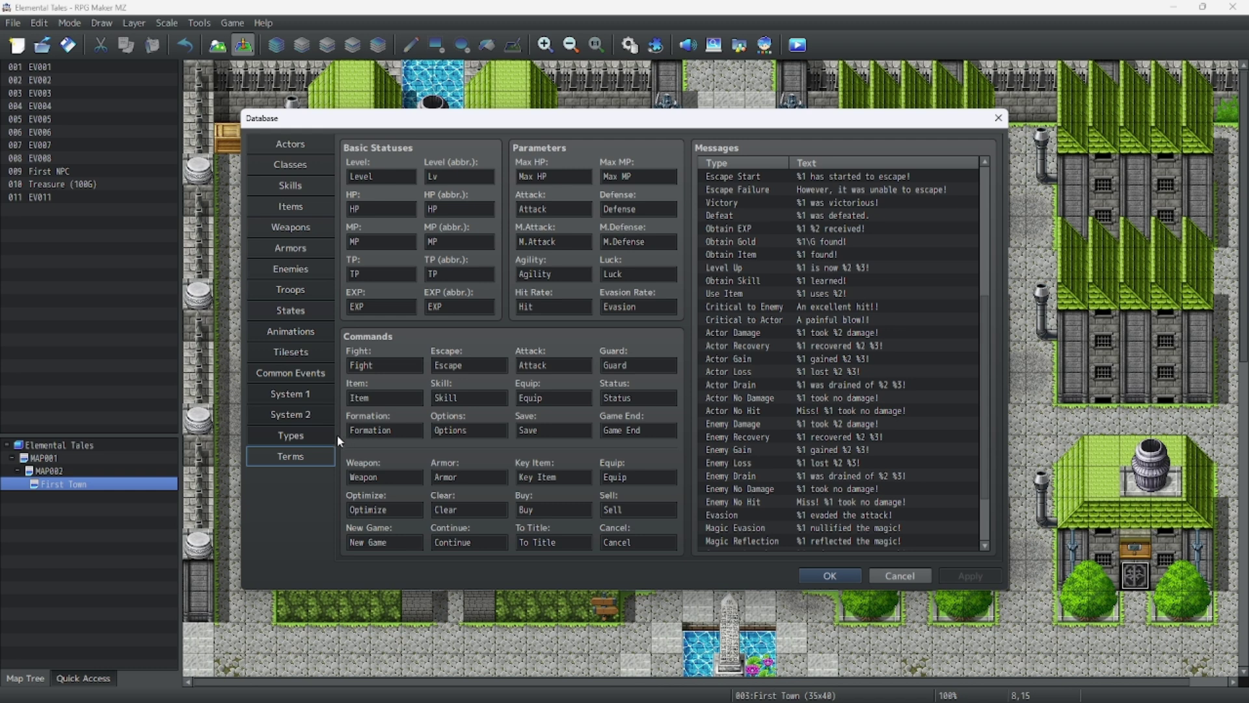
pyautogui.click(832, 576)
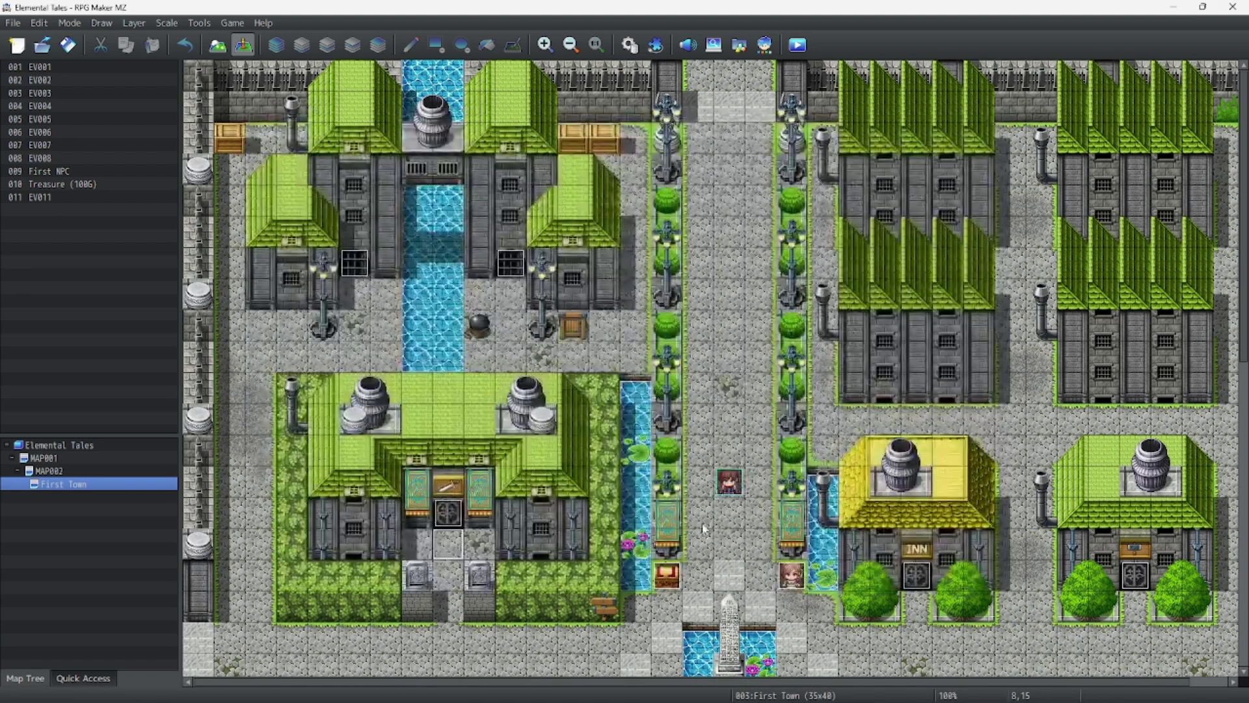